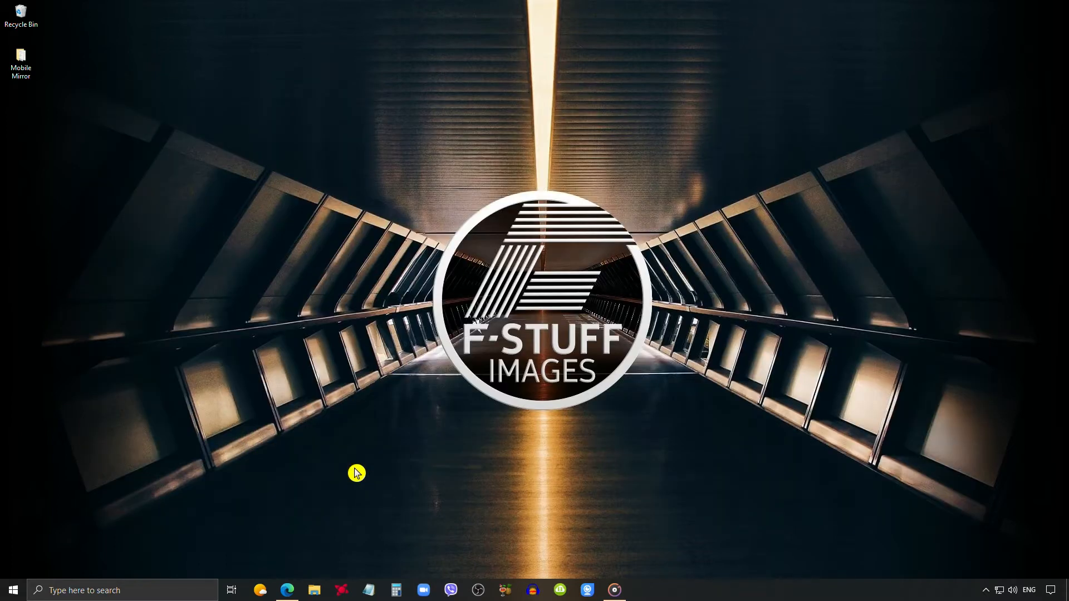
{"action": "left_click", "coordinate": [287, 589]}
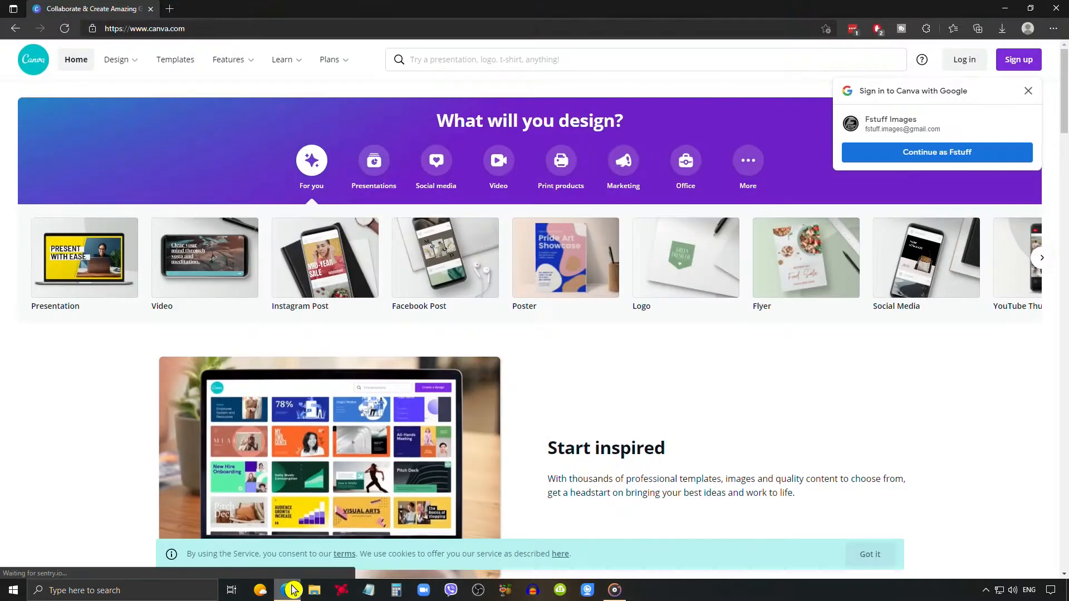
{"action": "left_click", "coordinate": [457, 30]}
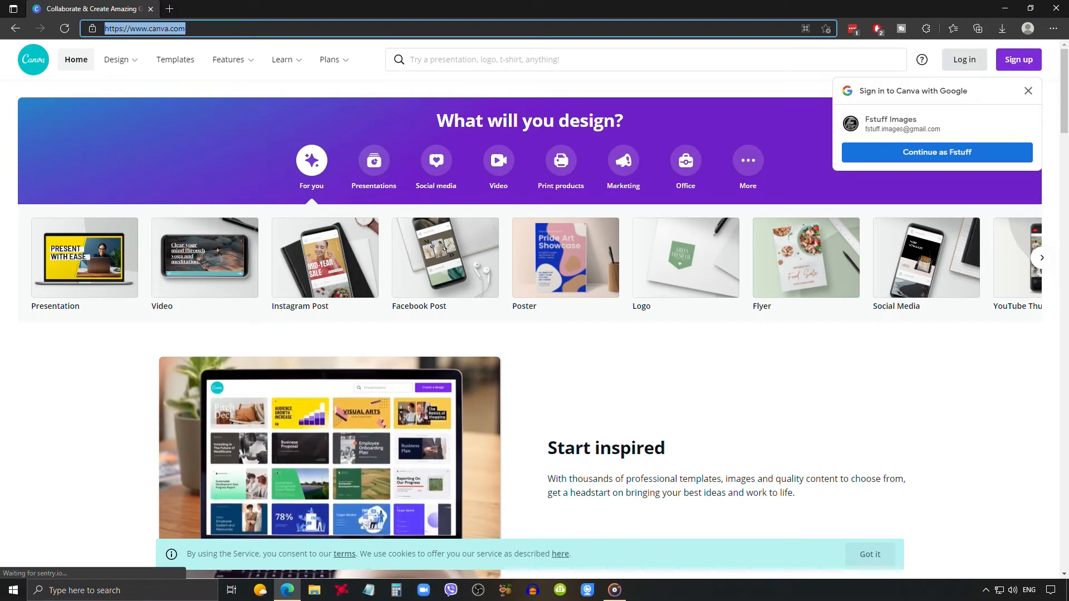
{"action": "left_click", "coordinate": [971, 64]}
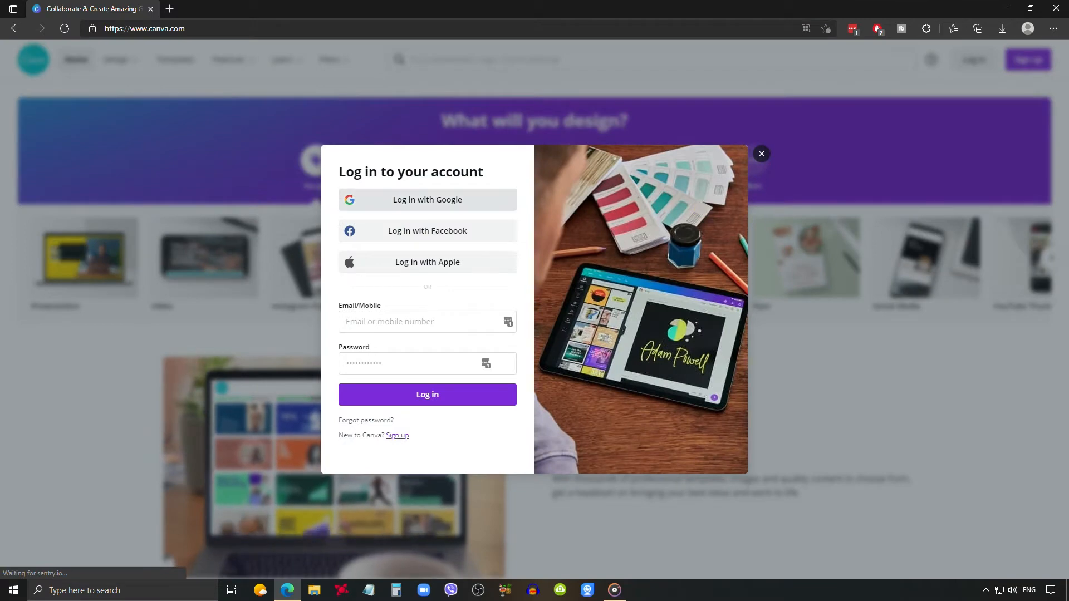
{"action": "left_click", "coordinate": [465, 199]}
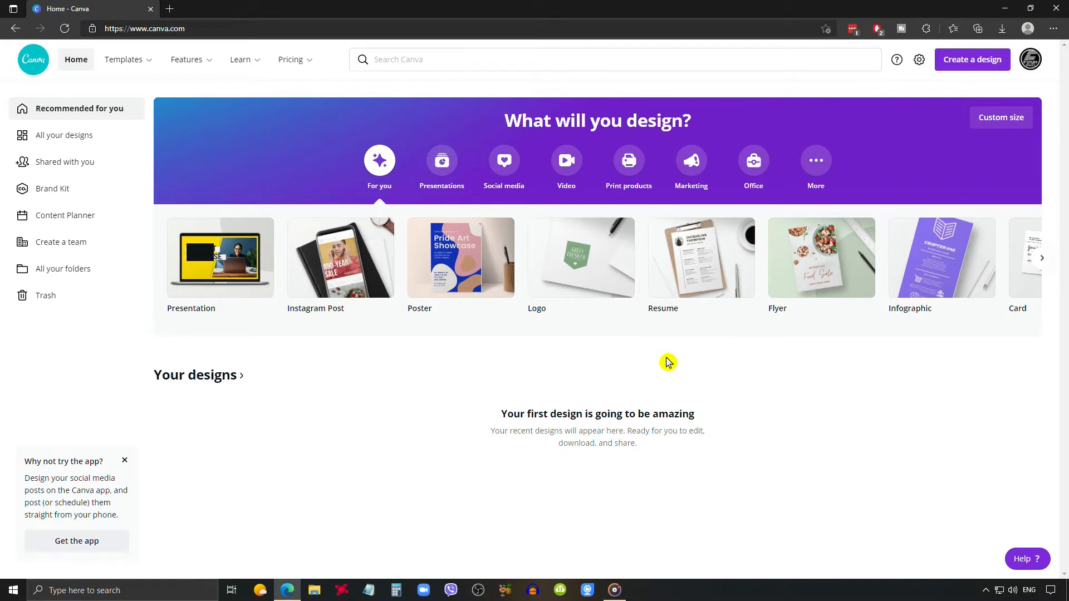
- Create a blank Logo design from the recommended design types and dismiss the Elements welcome notice
{"action": "left_click", "coordinate": [379, 161]}
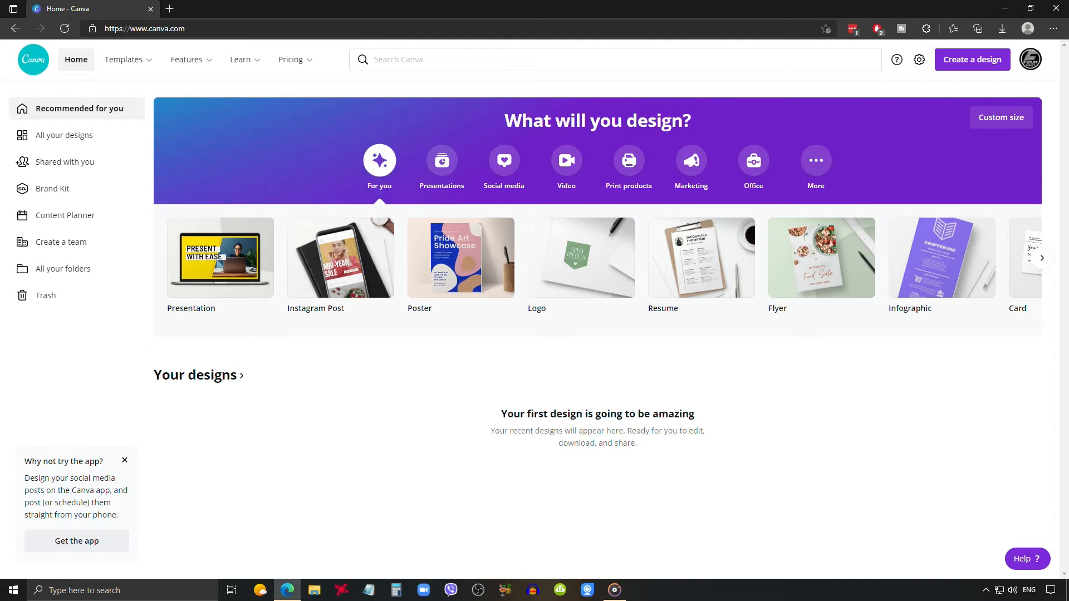
{"action": "left_click", "coordinate": [600, 284]}
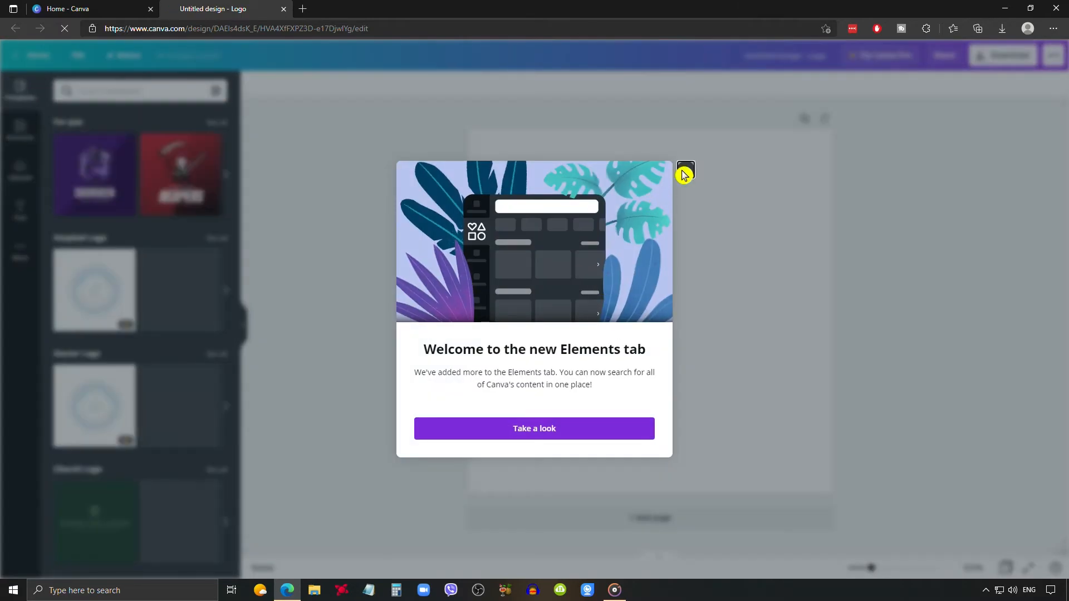
{"action": "left_click", "coordinate": [685, 170]}
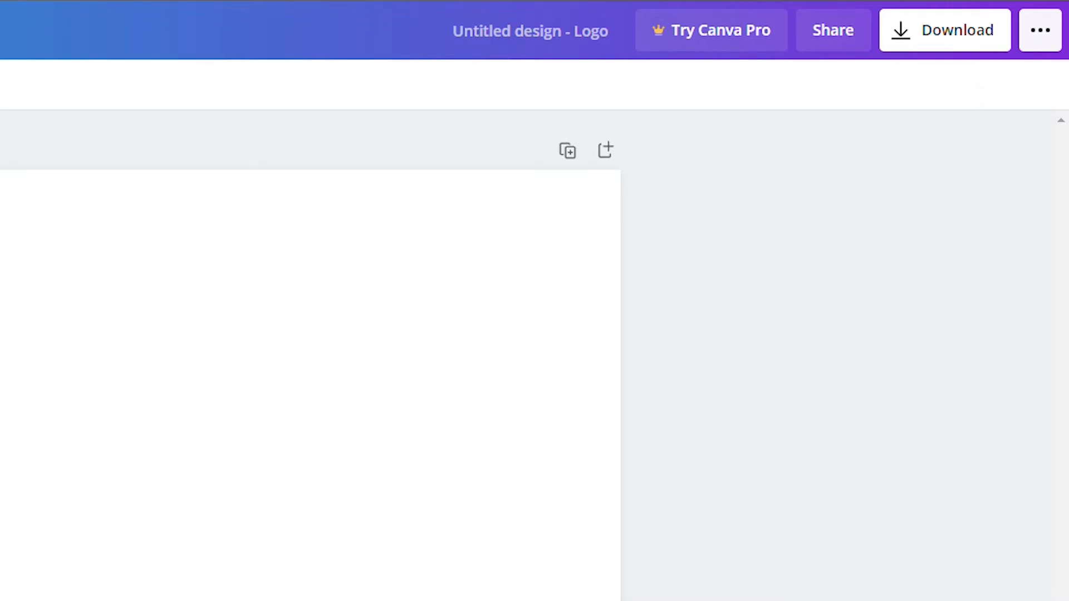
- Look over the publishing and sharing options available for the blank logo design, and close them
{"action": "left_click", "coordinate": [1039, 30]}
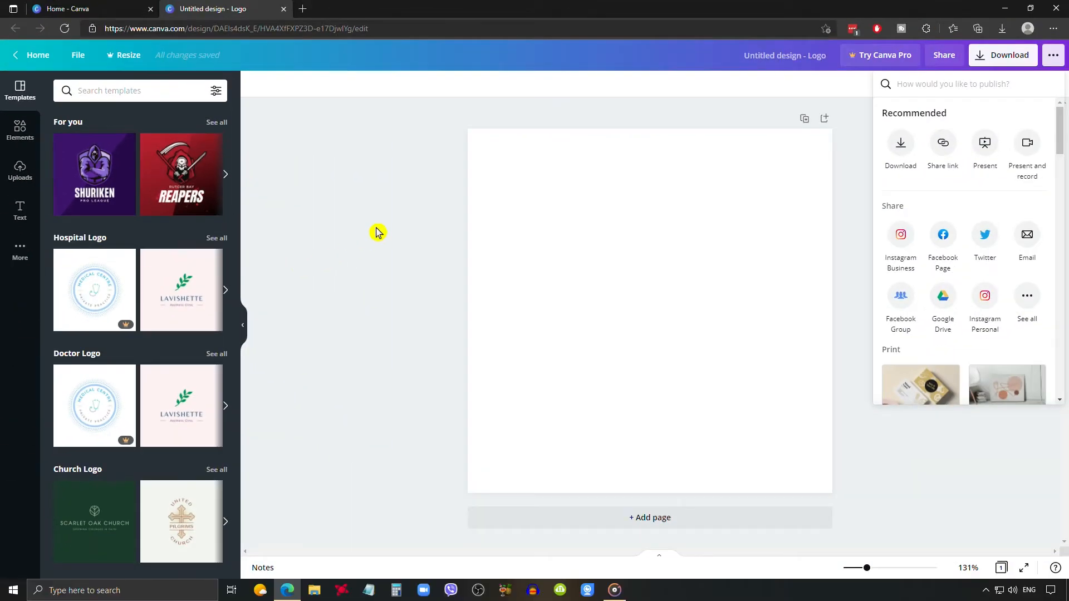
{"action": "left_click", "coordinate": [1052, 54]}
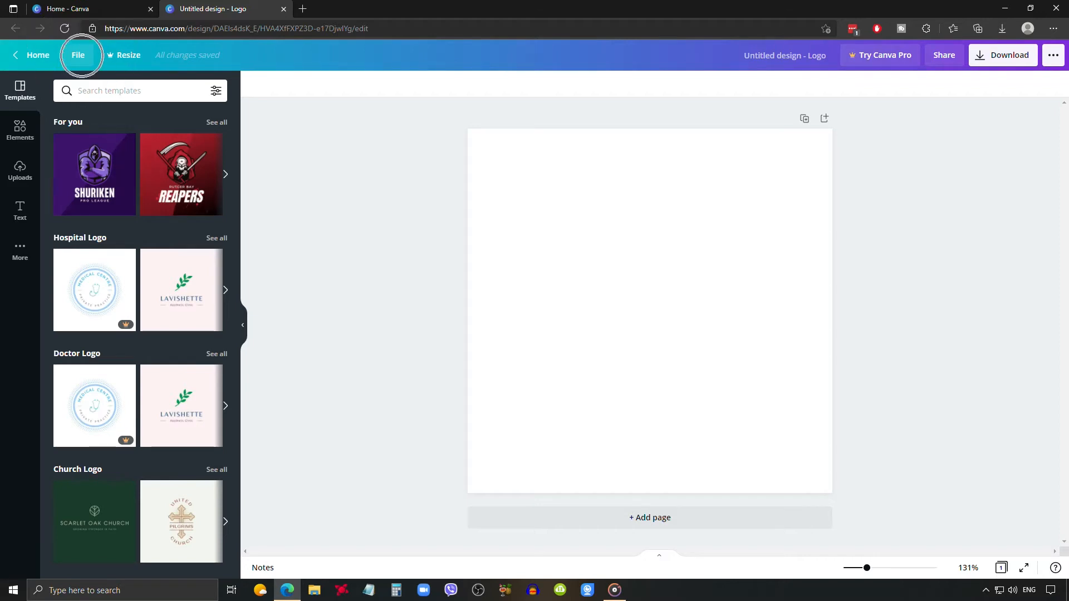
- Rename the untitled design as "Logo"
{"action": "left_click", "coordinate": [78, 54]}
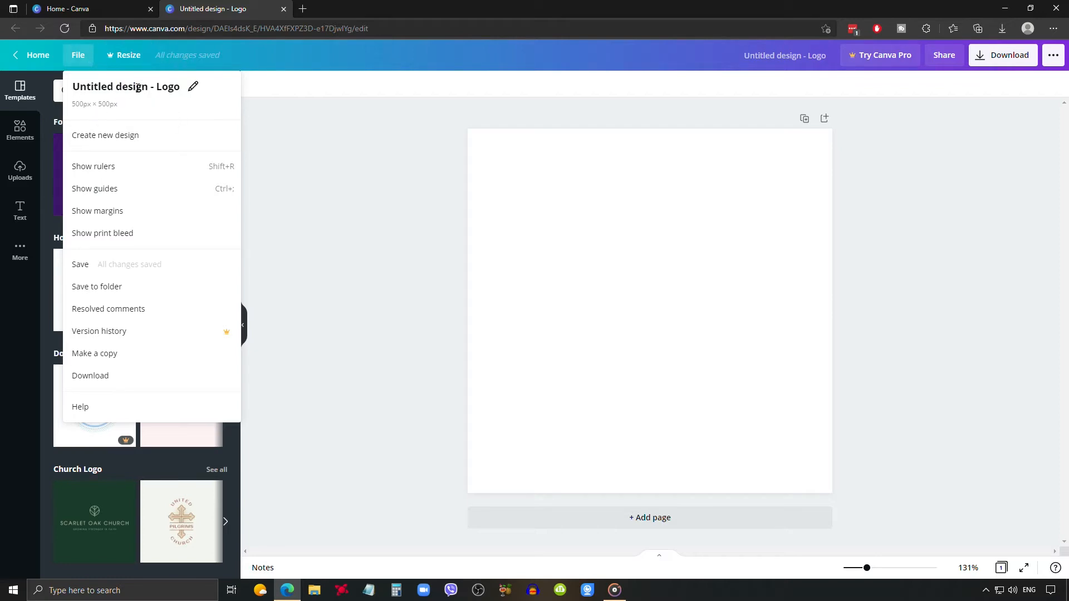
{"action": "left_click", "coordinate": [193, 87]}
{"action": "key", "text": "BackSpace"}
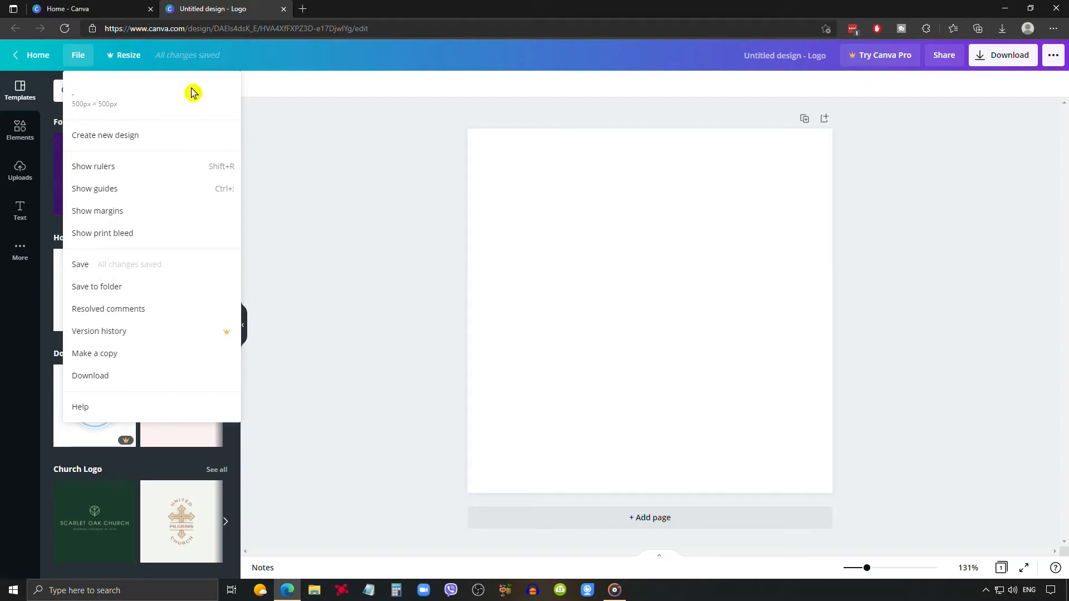
{"action": "type", "text": "Logo"}
{"action": "key", "text": "Return"}
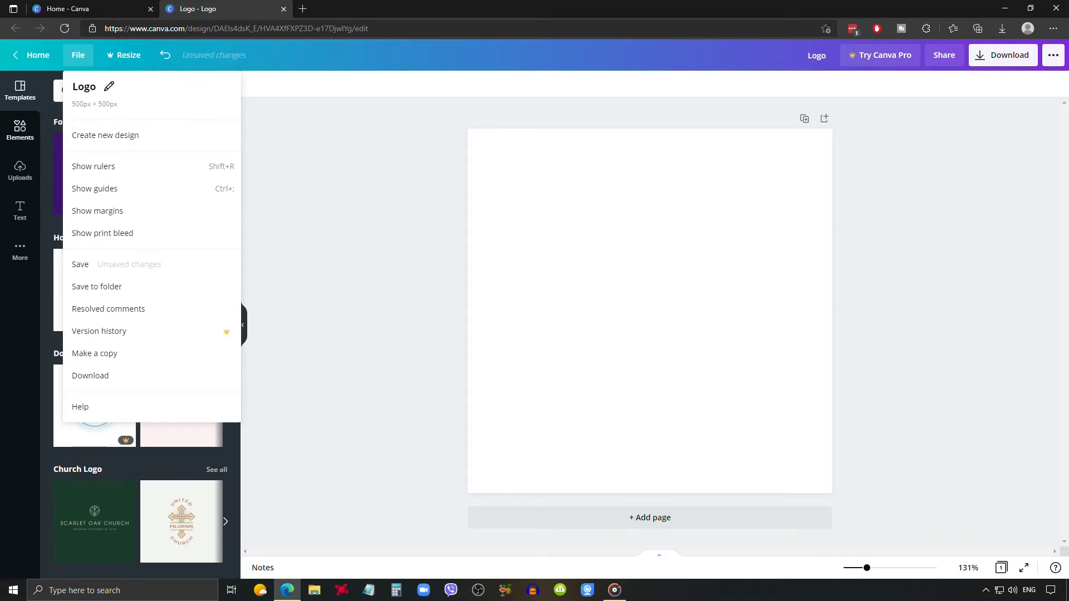
- Add the free square shape from Lines & Shapes to the blank page
{"action": "left_click", "coordinate": [19, 129]}
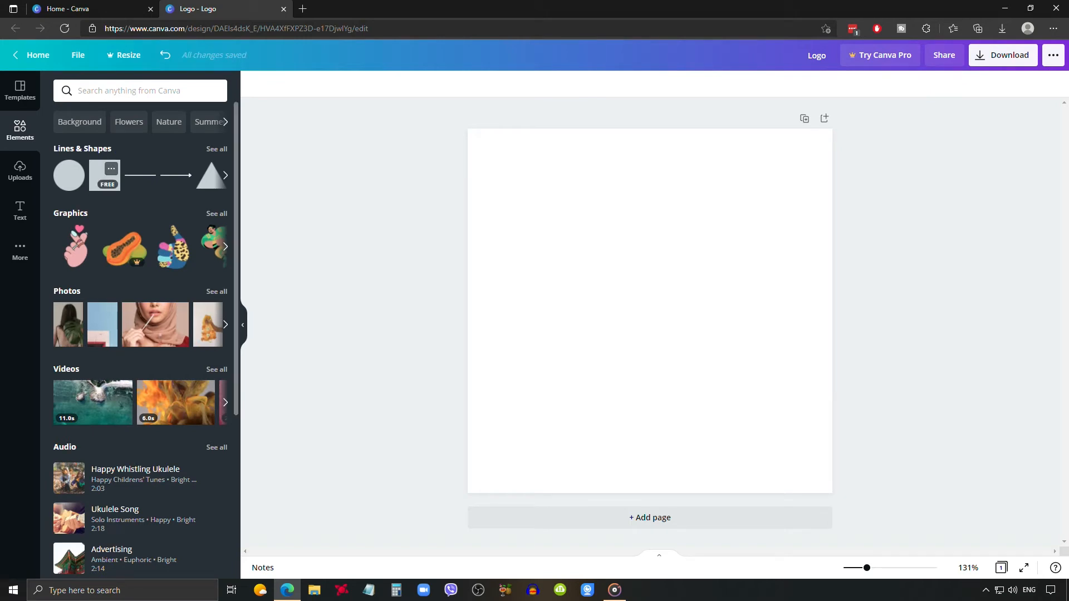
{"action": "left_click", "coordinate": [105, 179]}
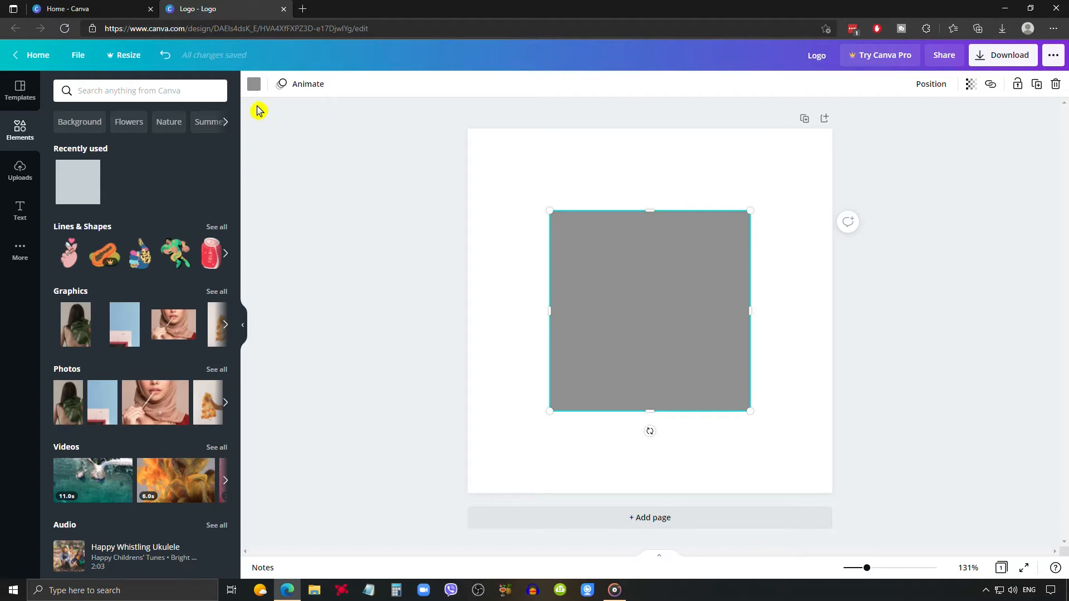
{"action": "key", "text": "ctrl"}
{"action": "key", "text": "ctrl"}
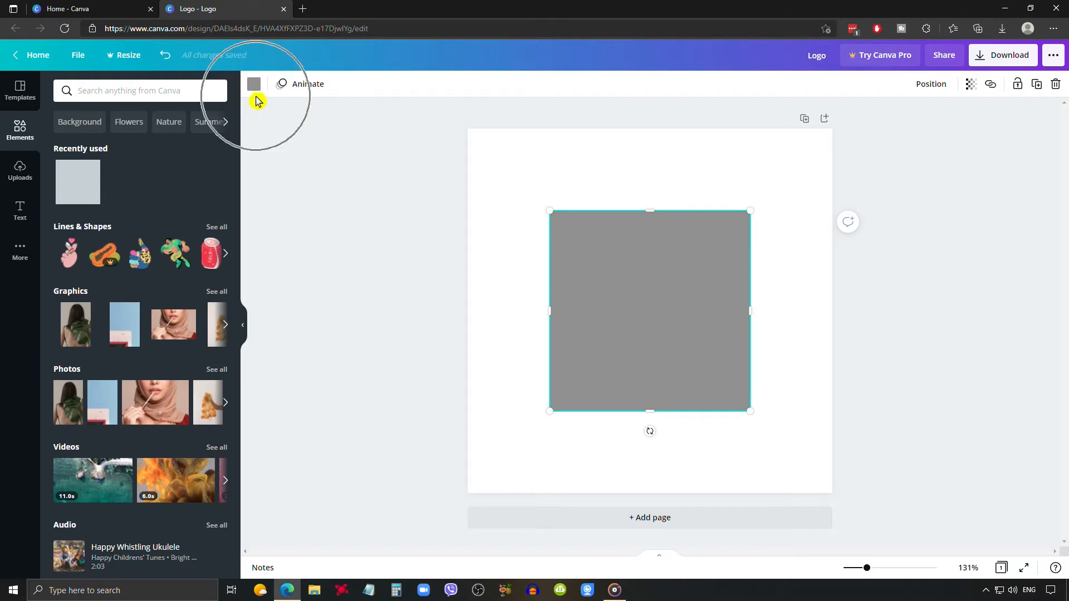
- Color the square black (#000000) and enlarge it from opposite corners until it covers the whole page
{"action": "left_click", "coordinate": [254, 84]}
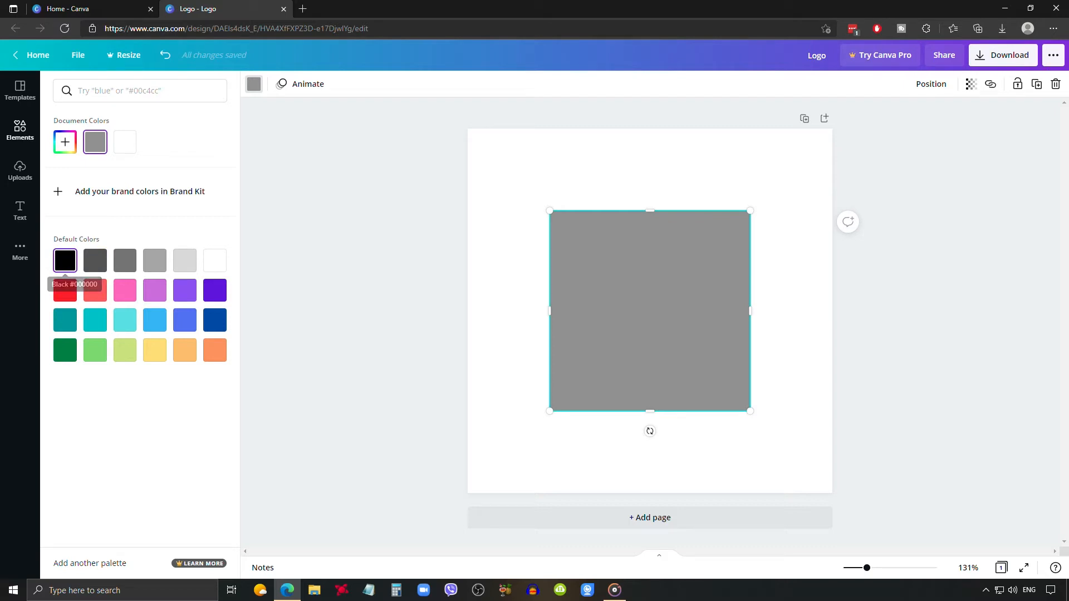
{"action": "left_click", "coordinate": [65, 260]}
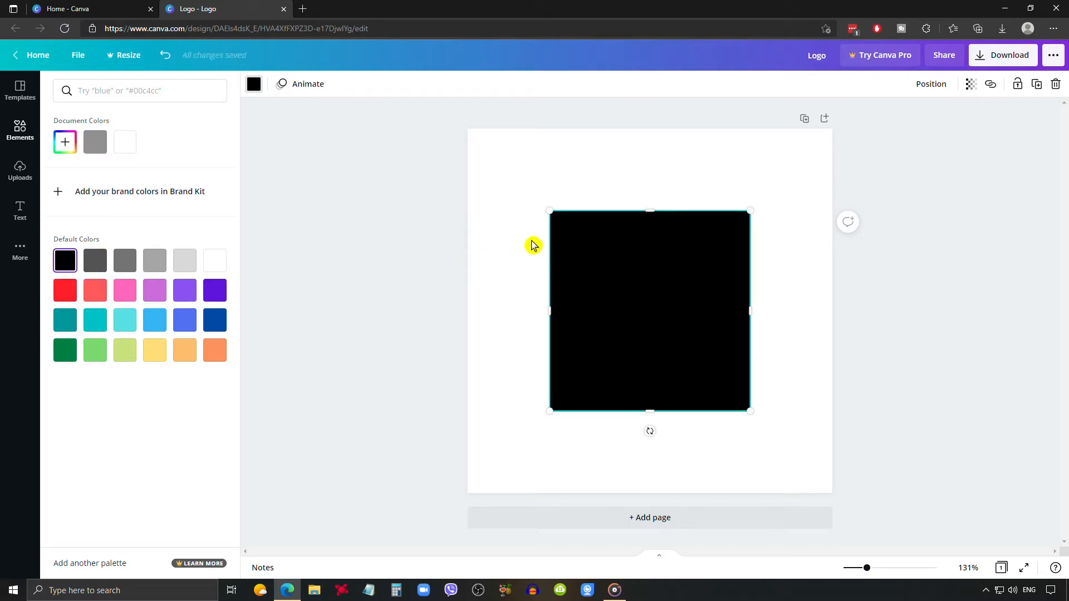
{"action": "left_click_drag", "start_coordinate": [550, 210], "coordinate": [467, 129]}
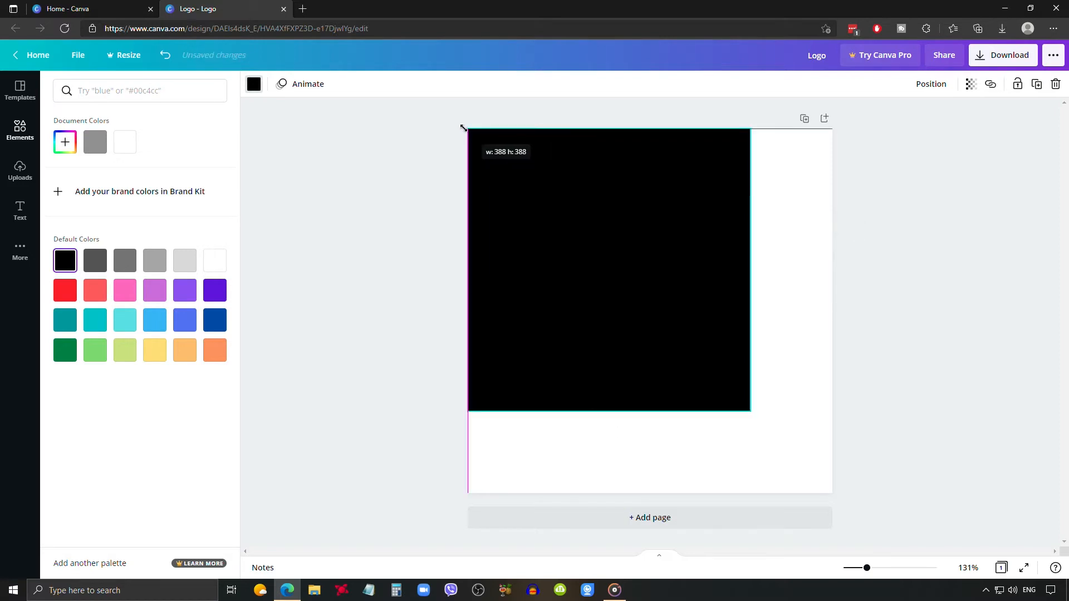
{"action": "left_click_drag", "start_coordinate": [762, 424], "coordinate": [835, 494]}
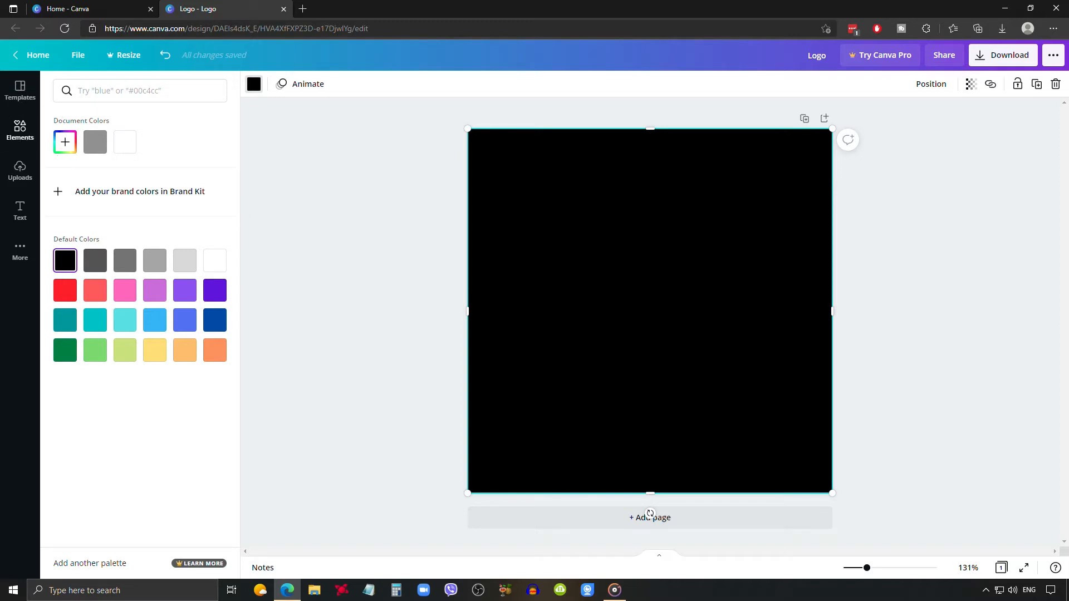
- Search Canva's elements for "t-shirt"
{"action": "left_click", "coordinate": [20, 130]}
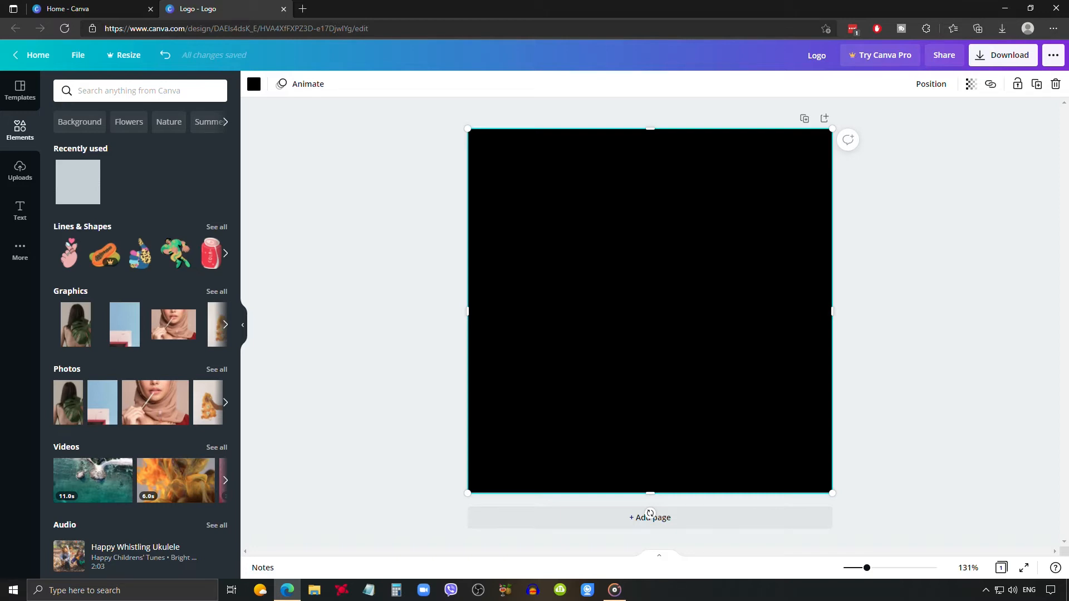
{"action": "key", "text": "ctrl"}
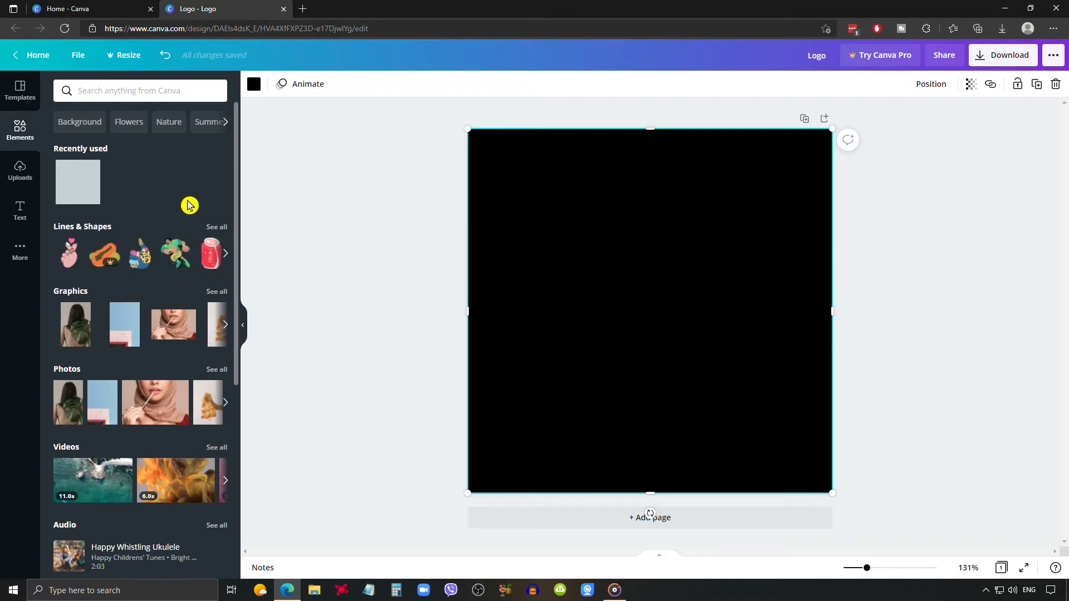
{"action": "left_click", "coordinate": [177, 91]}
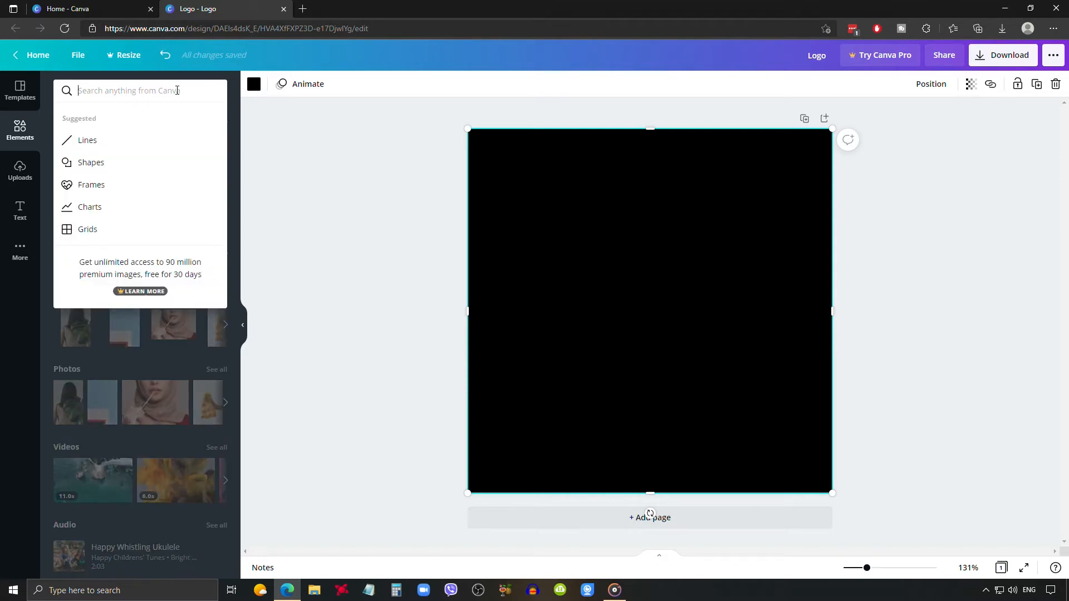
{"action": "type", "text": "t-shirt"}
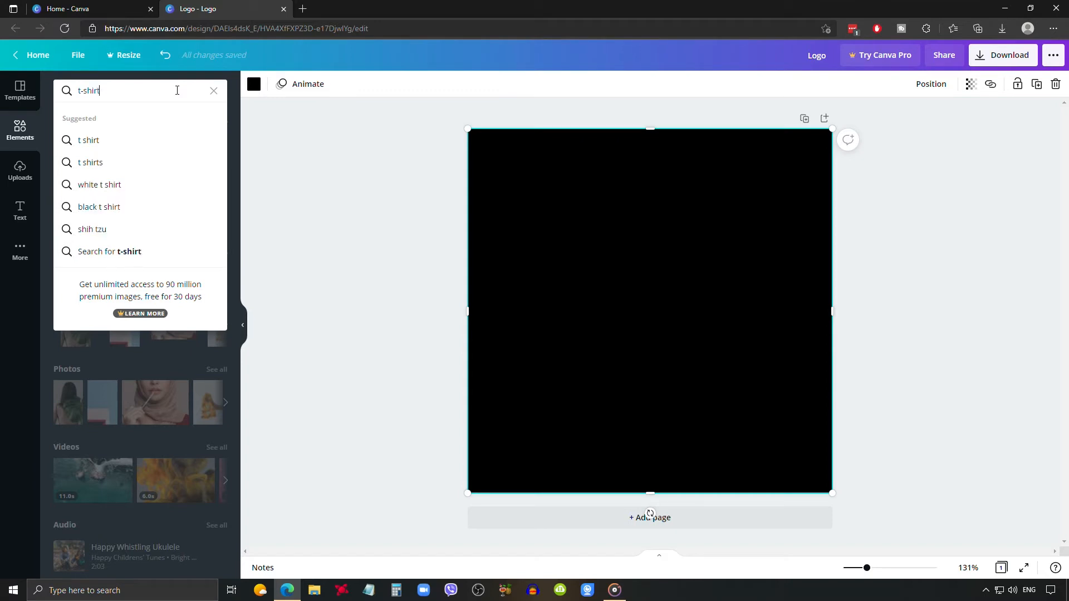
{"action": "key", "text": "Return"}
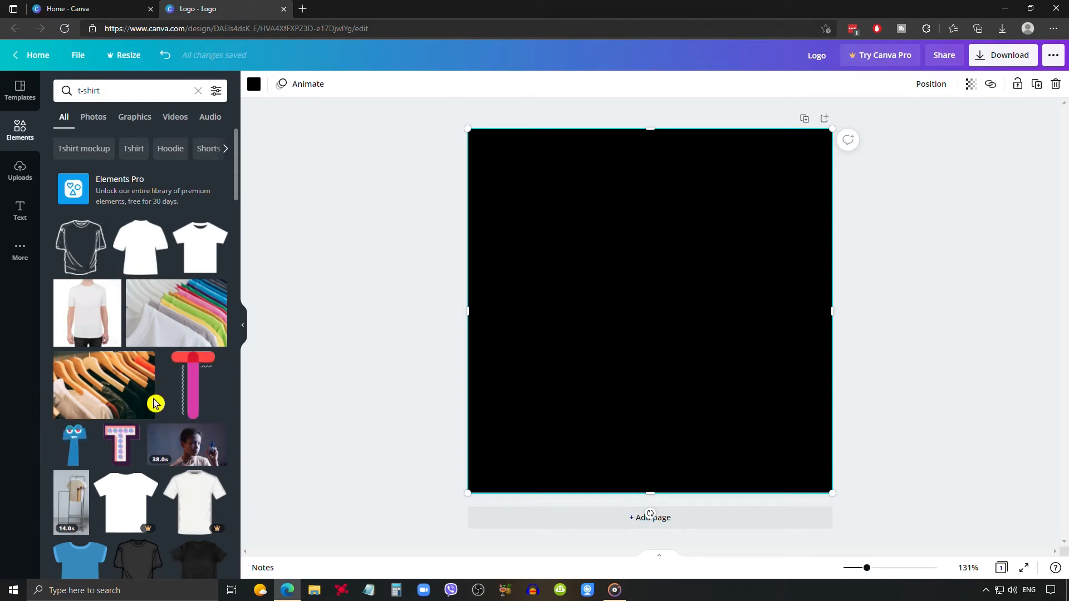
- Try the free T-shirt outline graphic from the search results on the black background, and delete it
{"action": "scroll", "coordinate": [195, 445], "scroll_direction": "down", "scroll_amount": 4}
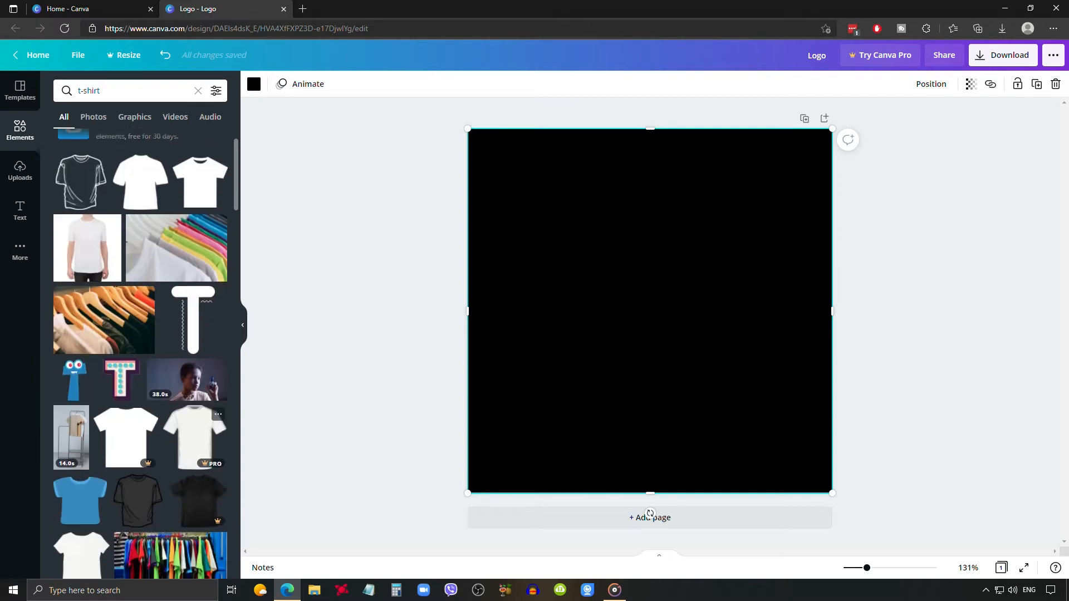
{"action": "scroll", "coordinate": [206, 396], "scroll_direction": "down", "scroll_amount": 2}
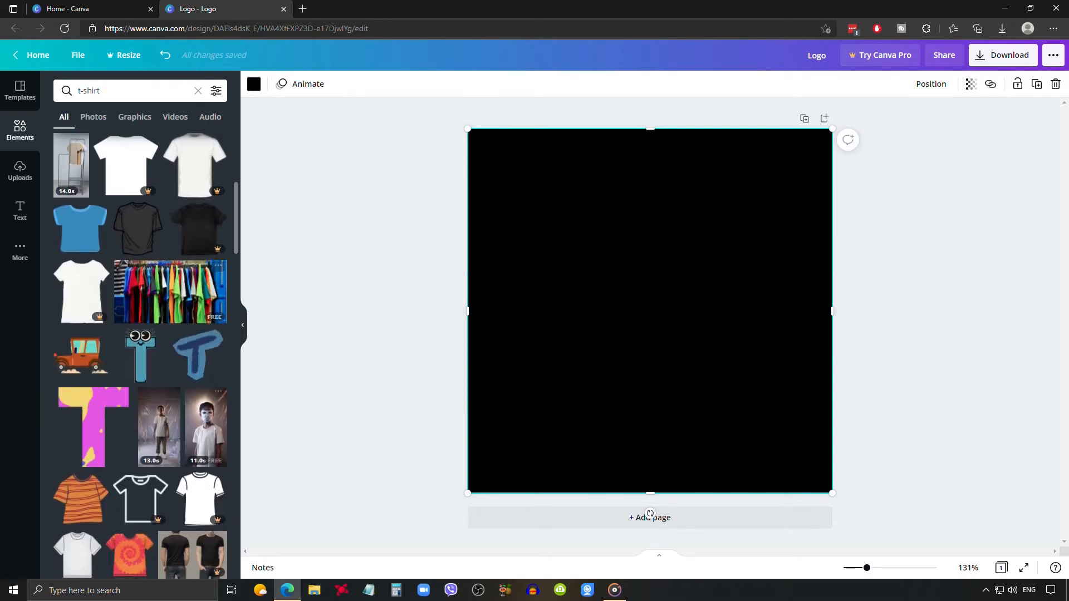
{"action": "scroll", "coordinate": [206, 397], "scroll_direction": "down", "scroll_amount": 2}
{"action": "scroll", "coordinate": [206, 278], "scroll_direction": "down", "scroll_amount": 4}
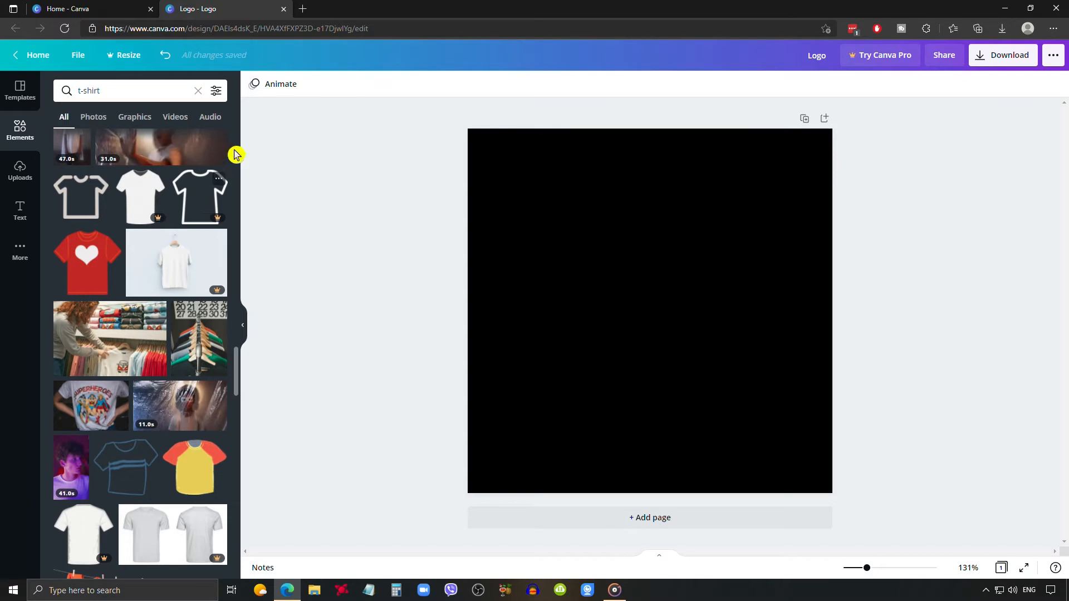
{"action": "scroll", "coordinate": [234, 178], "scroll_direction": "up", "scroll_amount": 3}
{"action": "scroll", "coordinate": [190, 195], "scroll_direction": "down", "scroll_amount": 2}
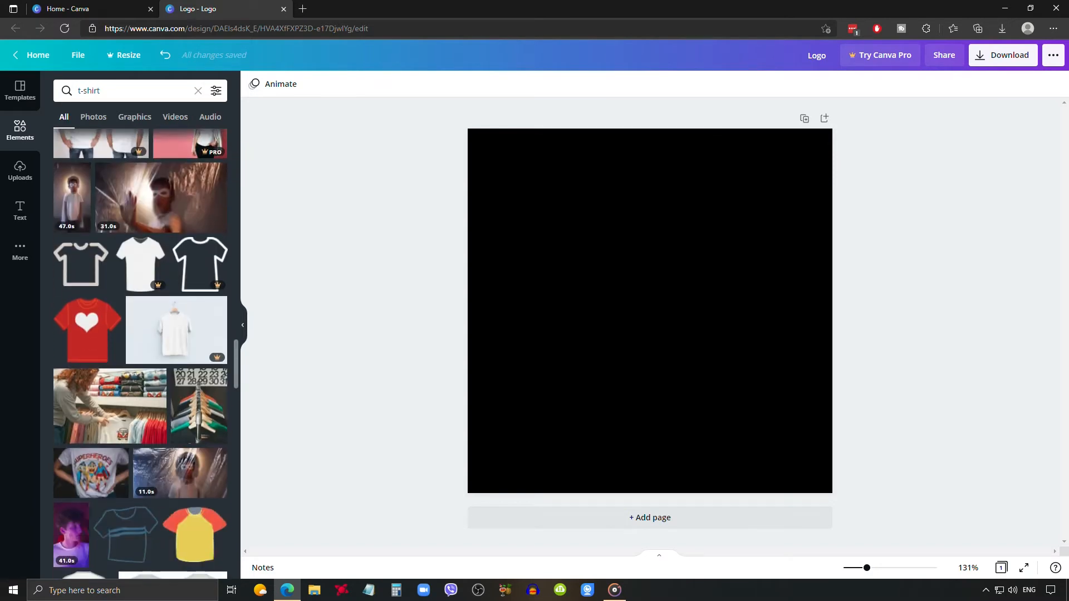
{"action": "scroll", "coordinate": [167, 222], "scroll_direction": "up", "scroll_amount": 3}
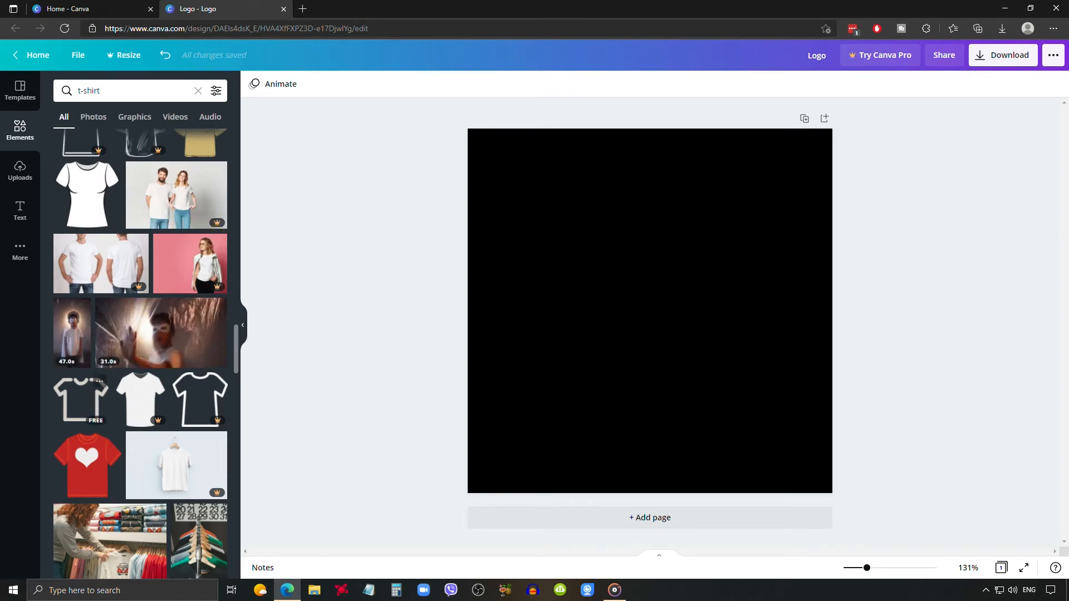
{"action": "left_click", "coordinate": [80, 400]}
{"action": "left_click", "coordinate": [620, 299]}
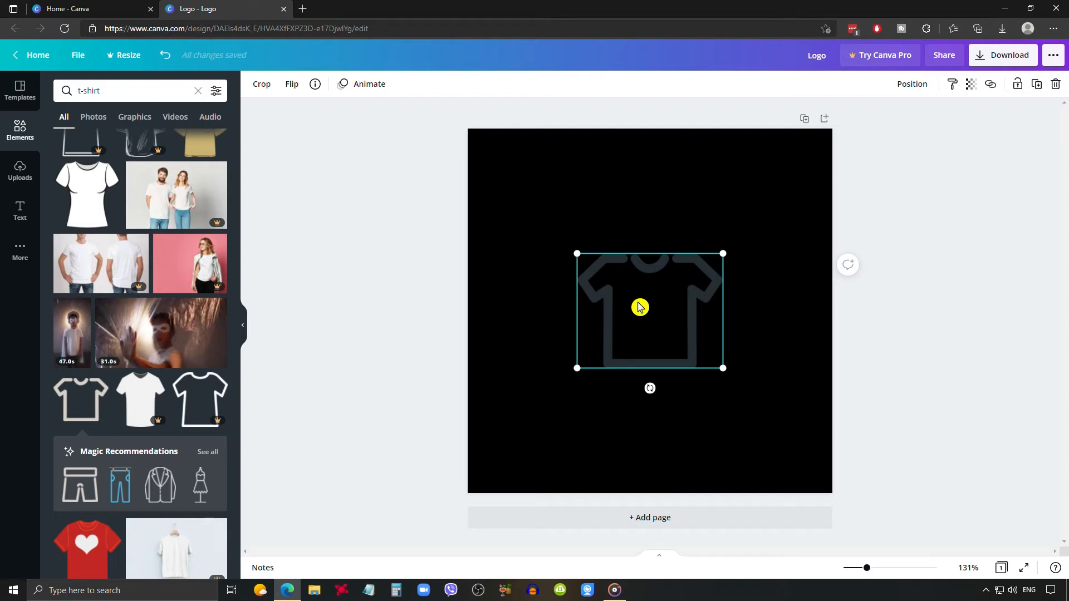
{"action": "key", "text": "Delete"}
- Add the free T-shirt graphic with the thick white outline from the search results to the page and color it white (#ffffff)
{"action": "scroll", "coordinate": [161, 290], "scroll_direction": "down", "scroll_amount": 1}
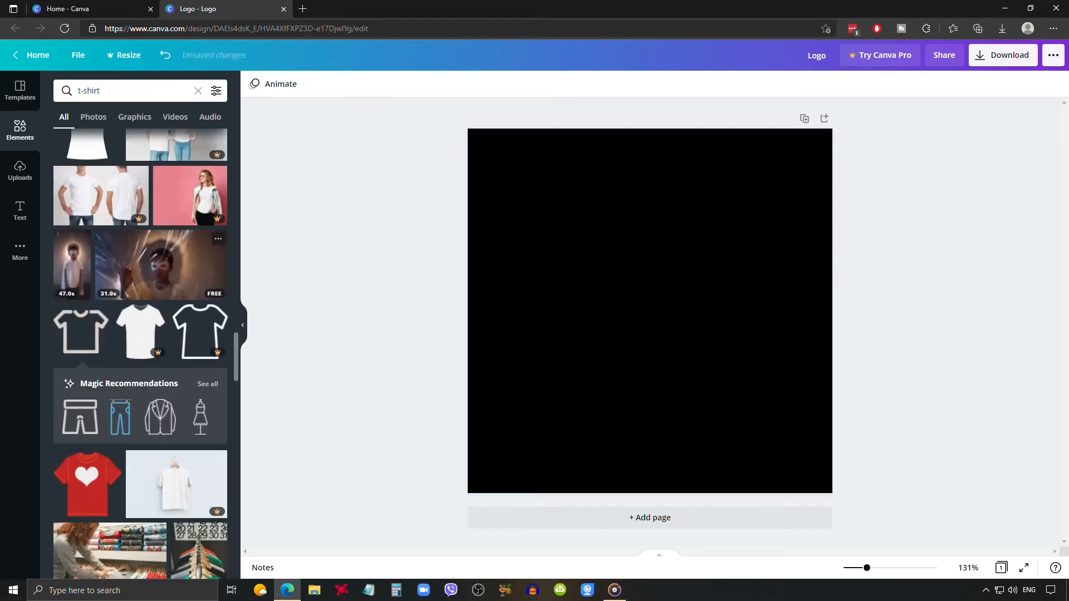
{"action": "scroll", "coordinate": [139, 311], "scroll_direction": "down", "scroll_amount": 3}
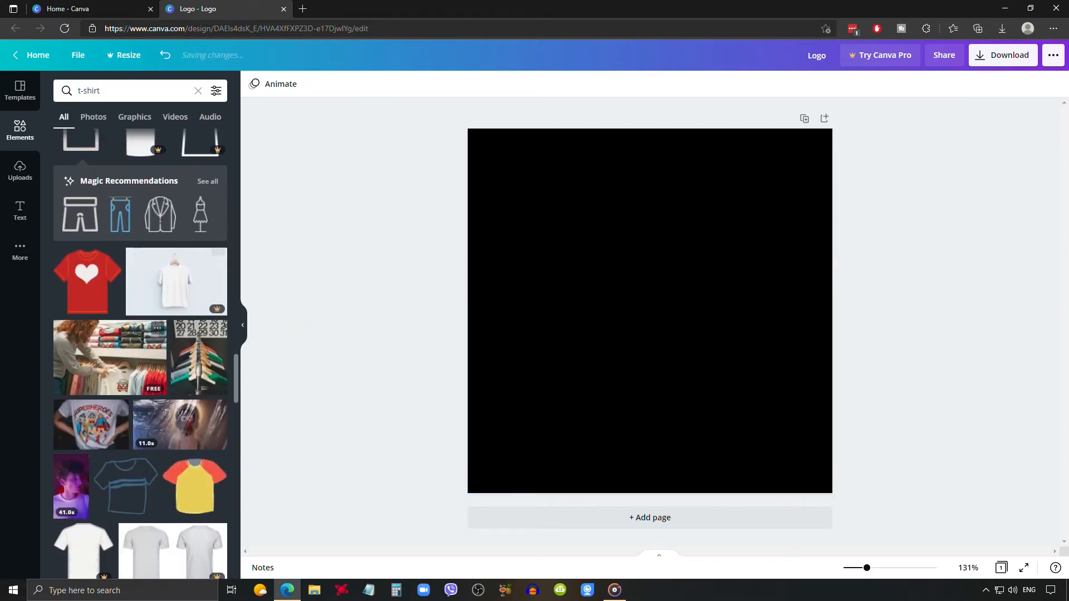
{"action": "scroll", "coordinate": [167, 323], "scroll_direction": "down", "scroll_amount": 3}
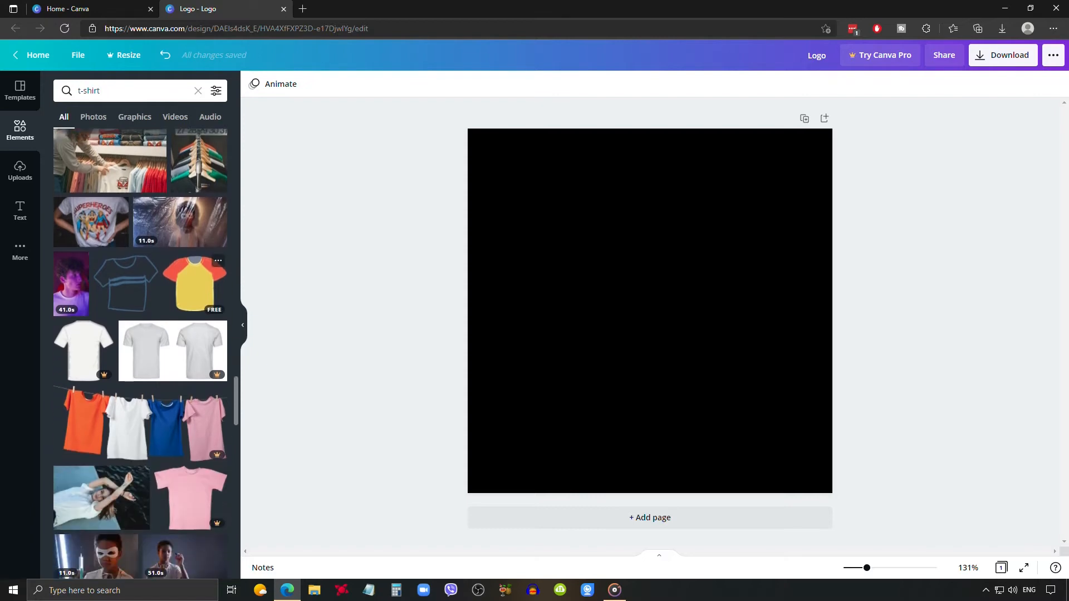
{"action": "scroll", "coordinate": [195, 289], "scroll_direction": "down", "scroll_amount": 1}
{"action": "scroll", "coordinate": [195, 289], "scroll_direction": "down", "scroll_amount": 2}
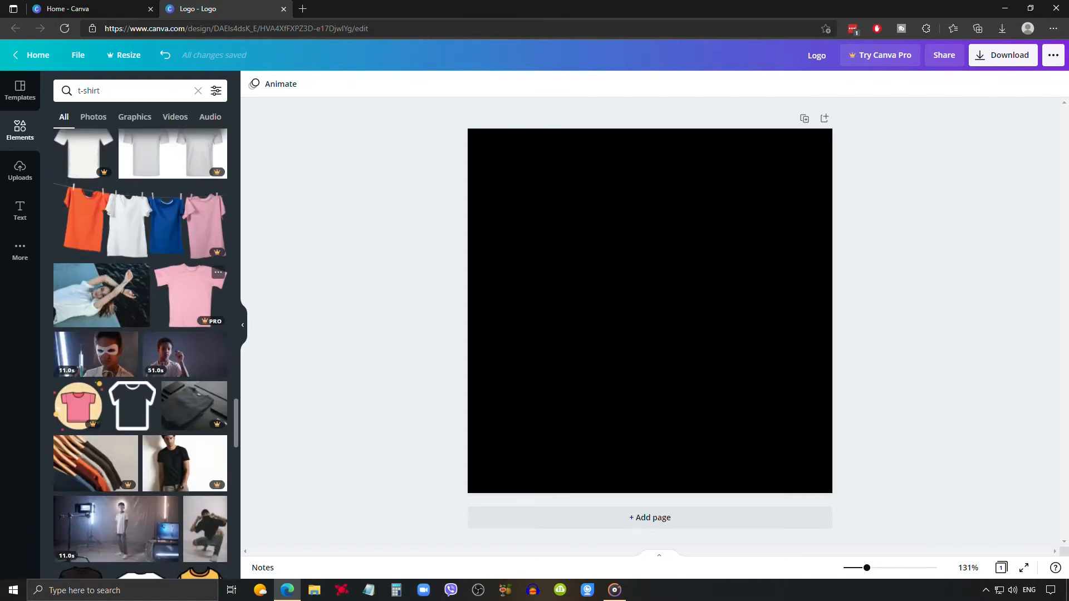
{"action": "scroll", "coordinate": [206, 322], "scroll_direction": "down", "scroll_amount": 1}
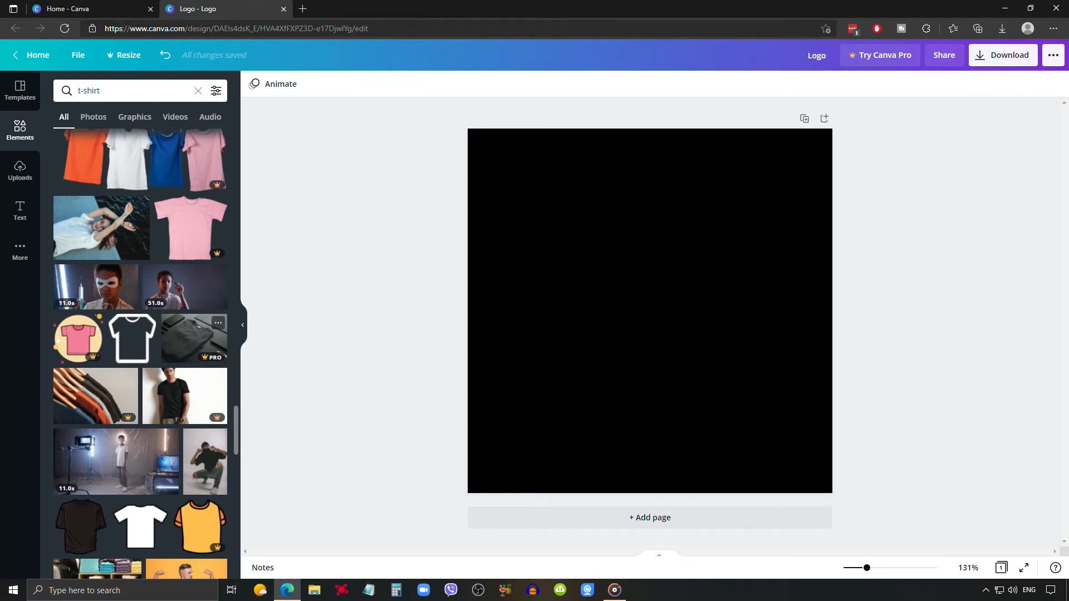
{"action": "left_click", "coordinate": [132, 338]}
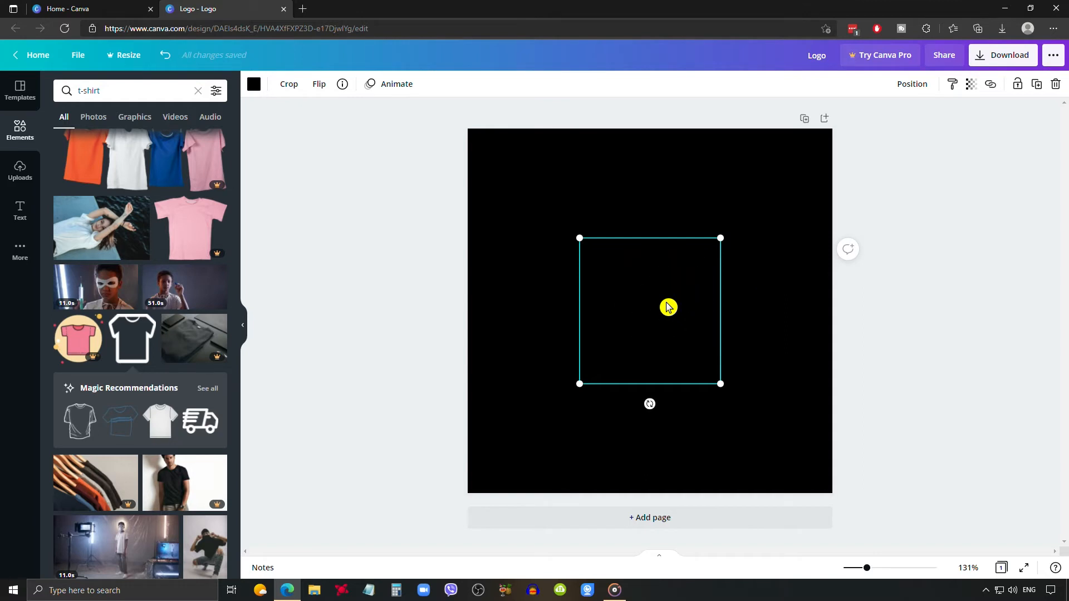
{"action": "left_click", "coordinate": [256, 89]}
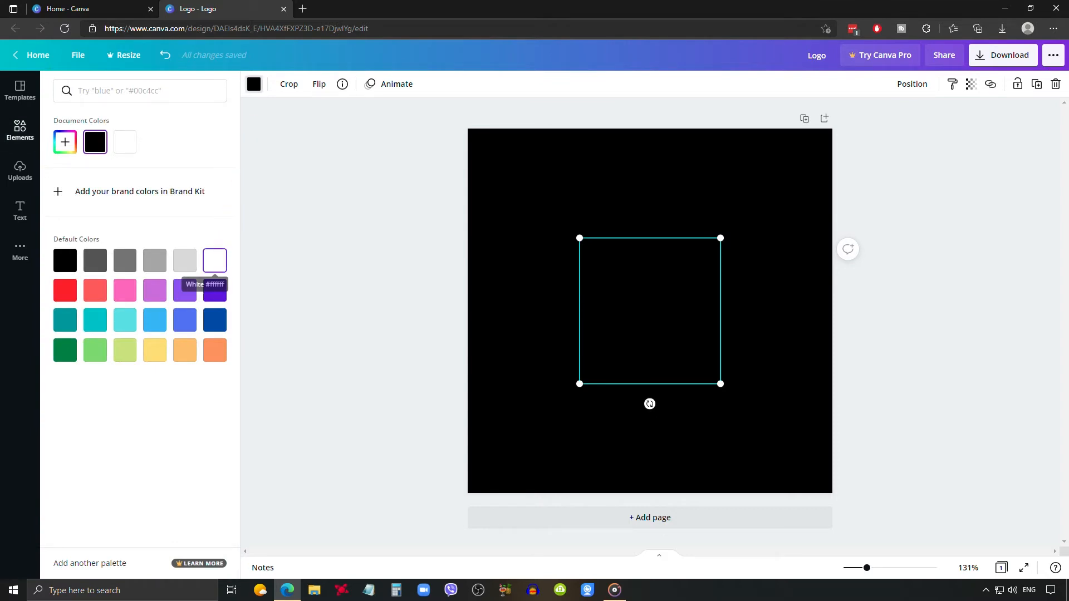
{"action": "left_click", "coordinate": [214, 260]}
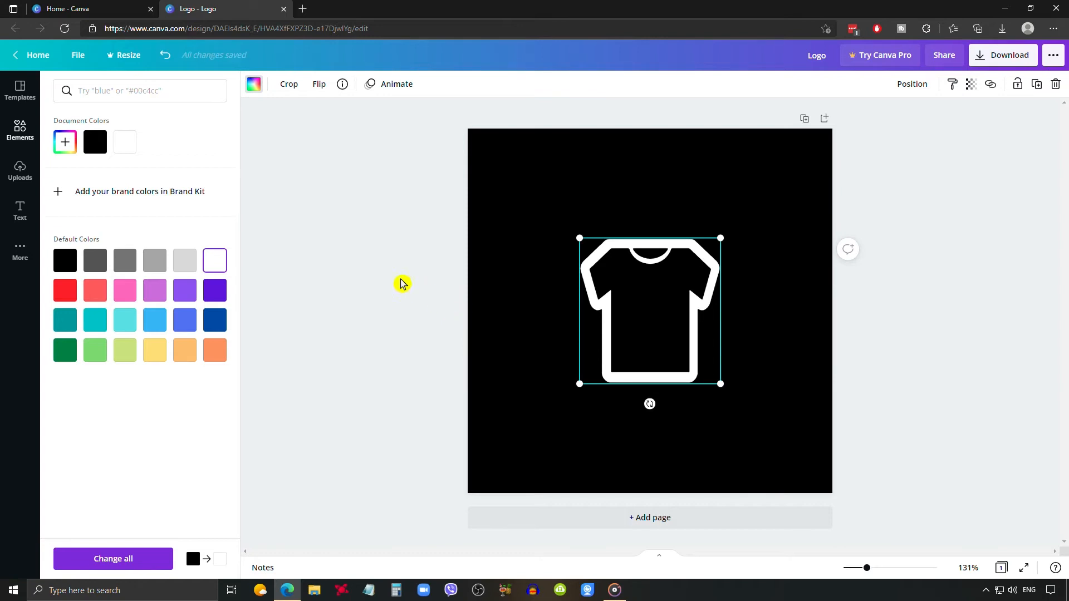
- Add a heading to the page with the text "F-STUFF"
{"action": "left_click", "coordinate": [20, 210]}
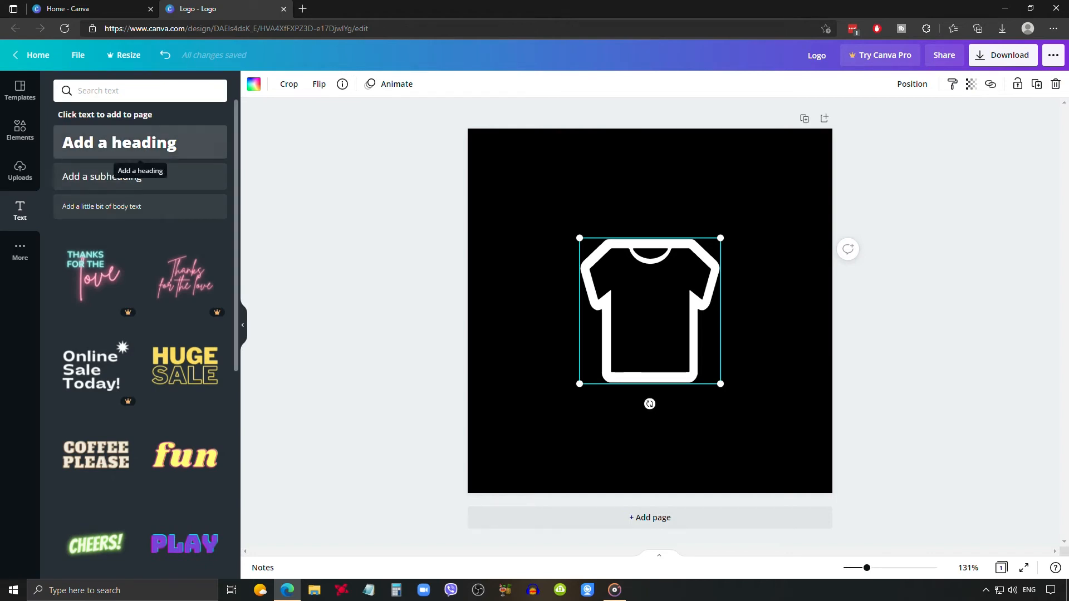
{"action": "left_click", "coordinate": [140, 144]}
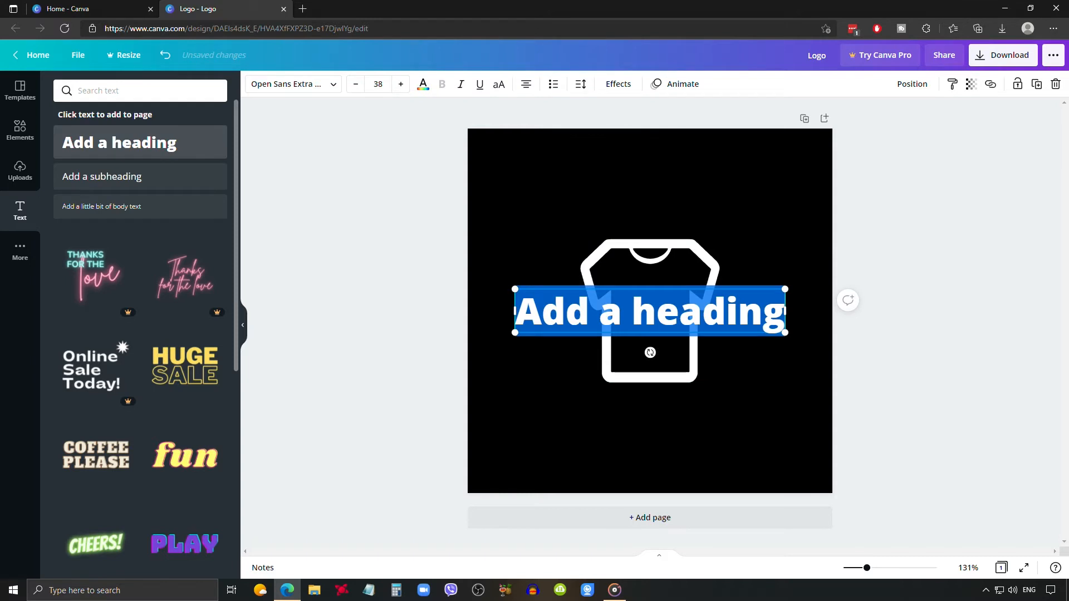
{"action": "type", "text": "F-S"}
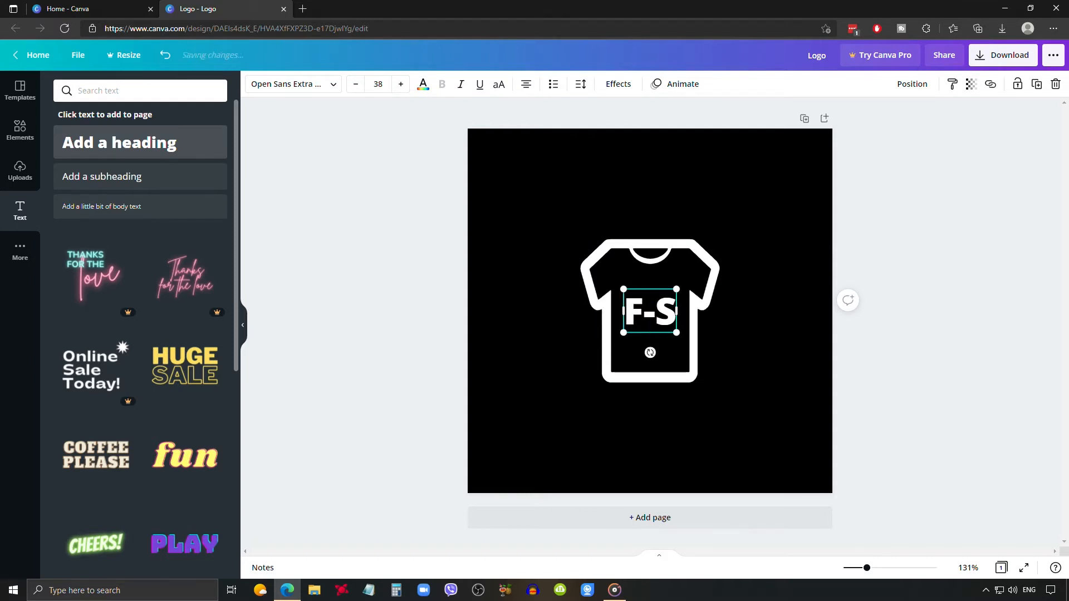
{"action": "type", "text": "TUFF"}
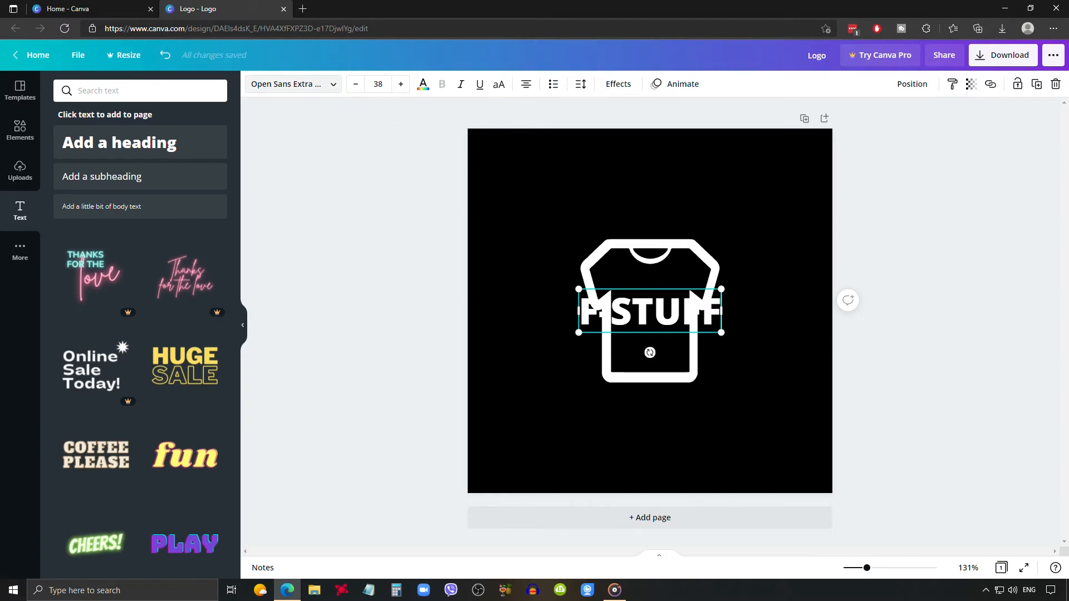
- Set the F-STUFF heading in Archivo Black at font size 50
{"action": "left_click", "coordinate": [293, 84]}
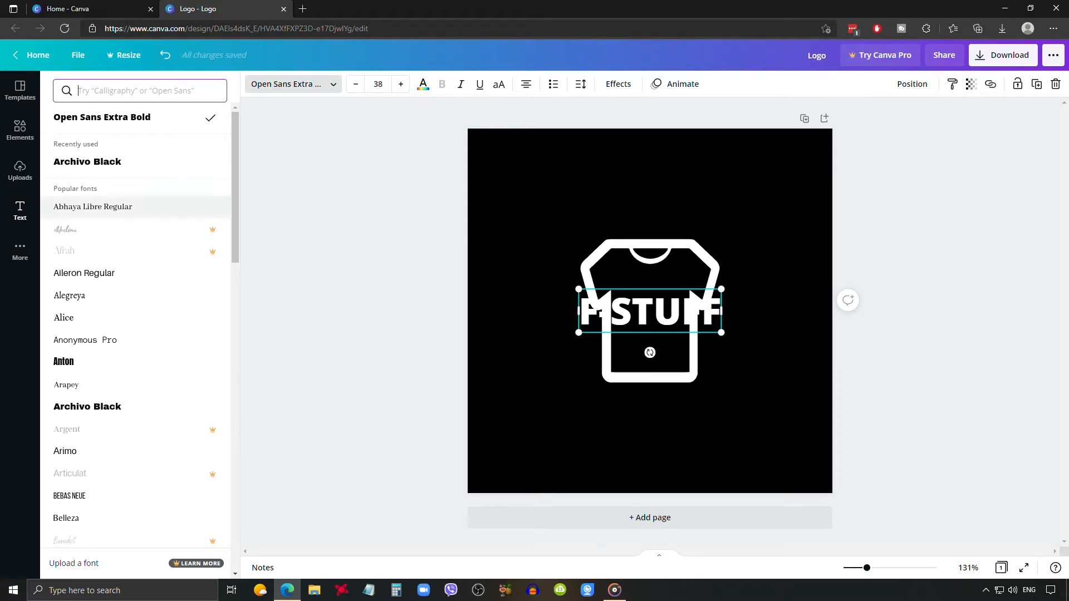
{"action": "left_click", "coordinate": [87, 406]}
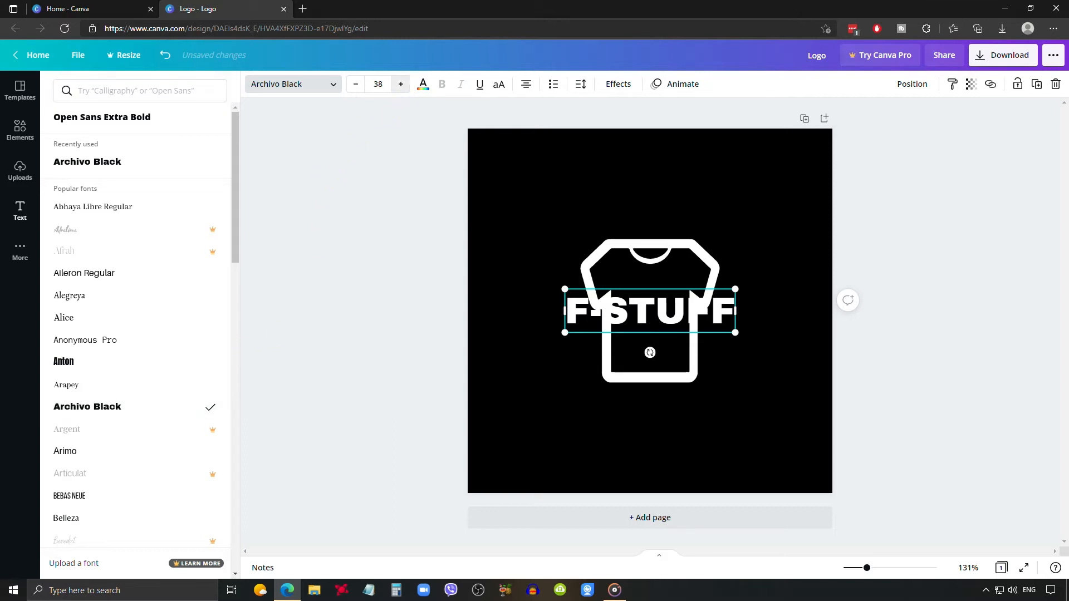
{"action": "left_click", "coordinate": [401, 84]}
{"action": "left_click", "coordinate": [400, 84]}
{"action": "left_click", "coordinate": [401, 84]}
{"action": "left_click", "coordinate": [400, 84]}
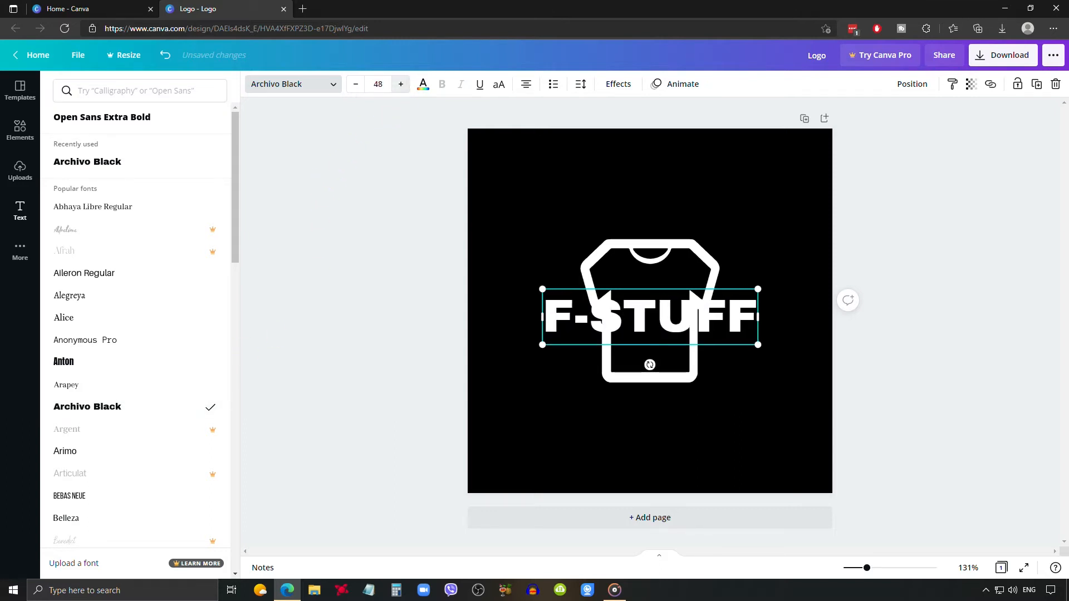
{"action": "left_click", "coordinate": [401, 83]}
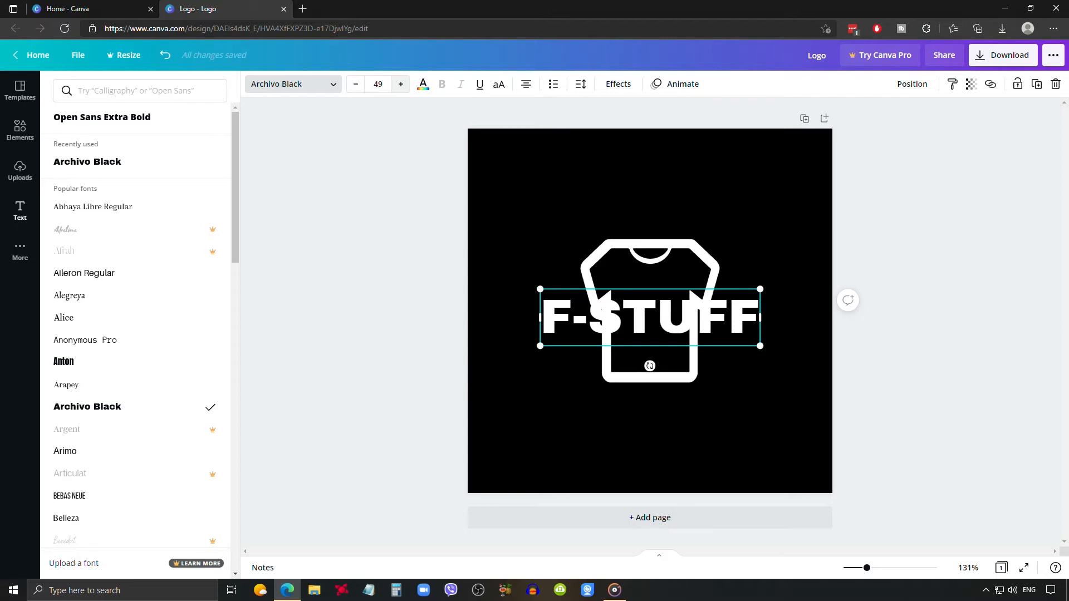
{"action": "left_click", "coordinate": [401, 84]}
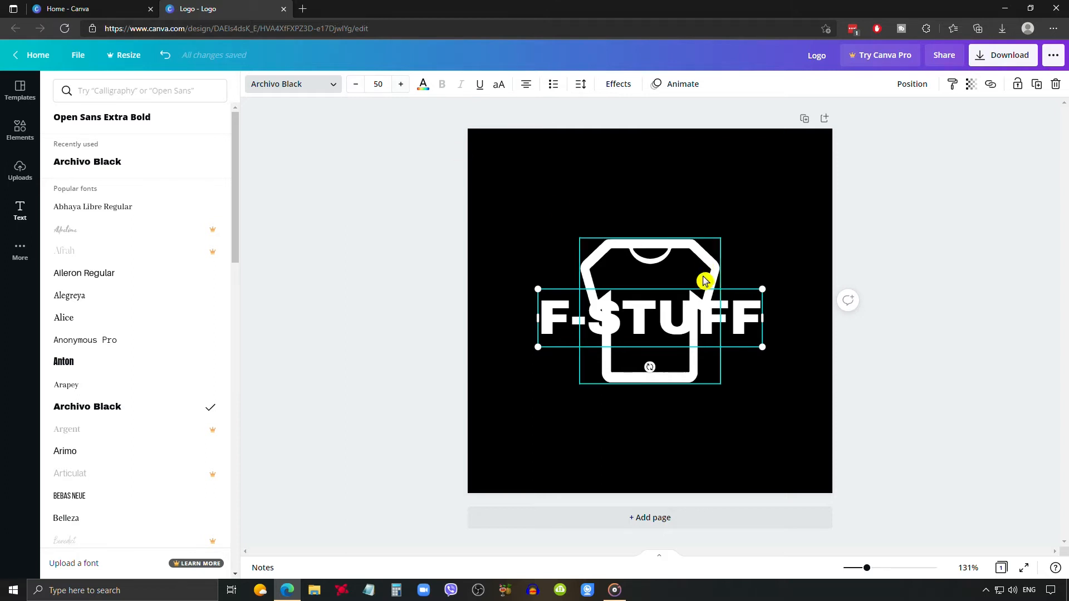
- Move the F-STUFF heading directly below the T-shirt and replace its letter T with a wide gap of spaces
{"action": "left_click_drag", "start_coordinate": [623, 318], "coordinate": [624, 413]}
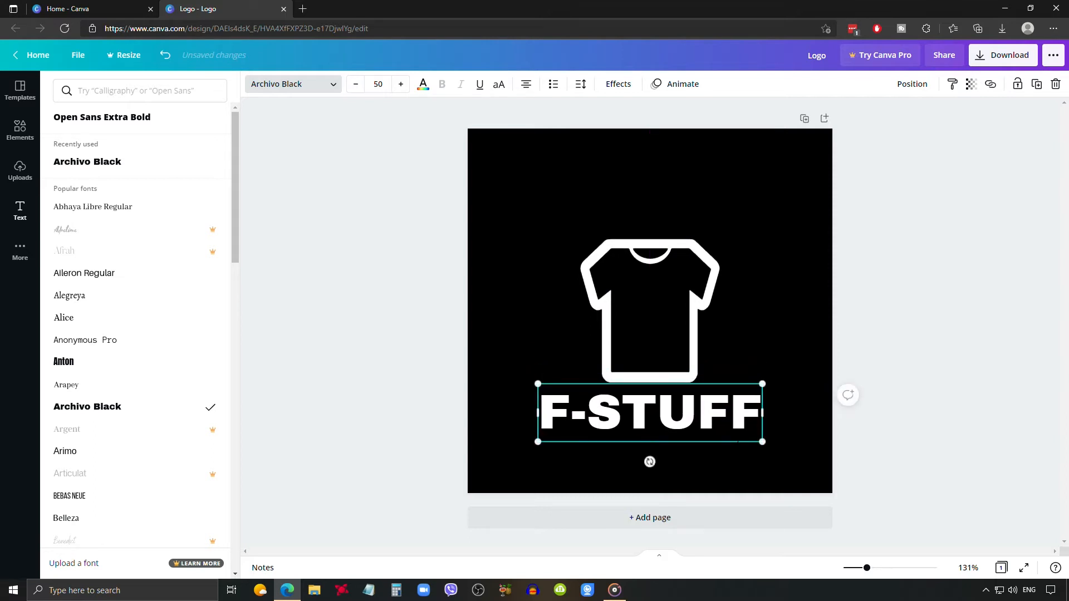
{"action": "left_click", "coordinate": [656, 416]}
{"action": "key", "text": "BackSpace"}
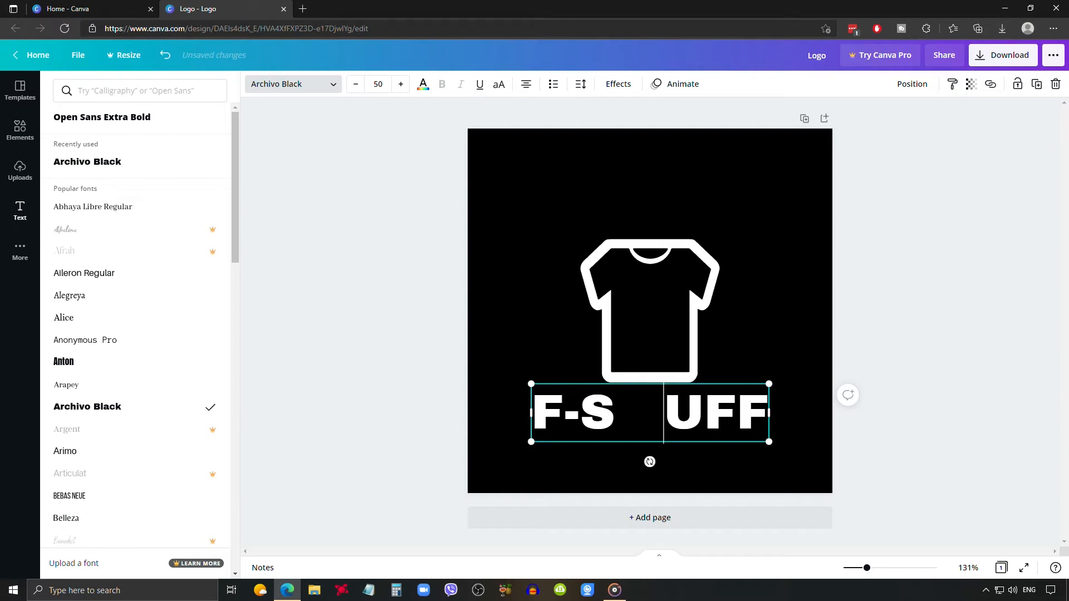
- Shrink the T-shirt graphic to roughly half its size and align it to the middle and center of the page
{"action": "left_click", "coordinate": [670, 331]}
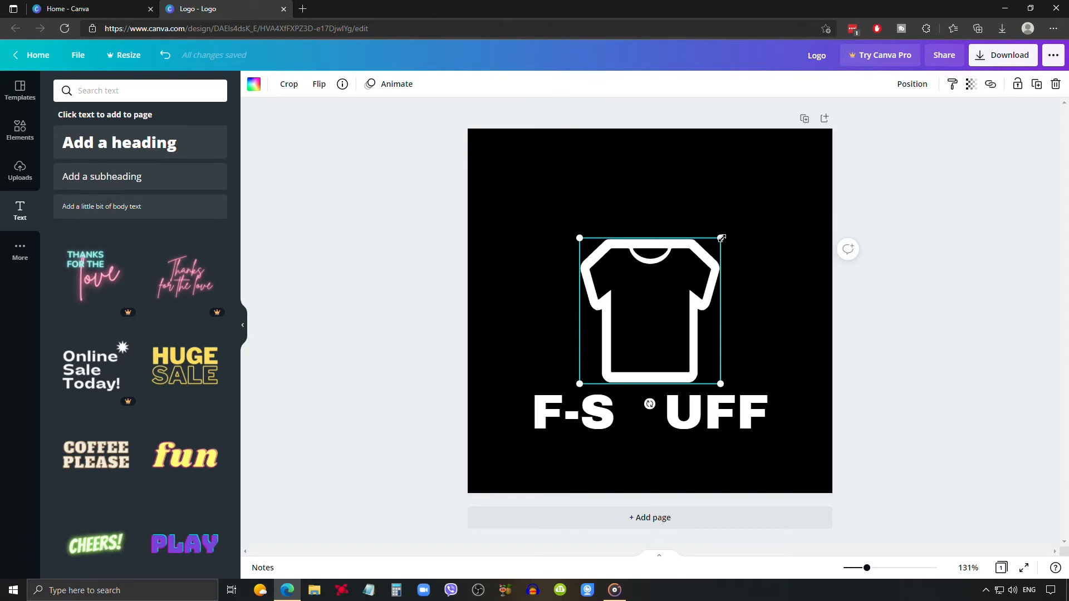
{"action": "left_click_drag", "start_coordinate": [720, 237], "coordinate": [642, 316]}
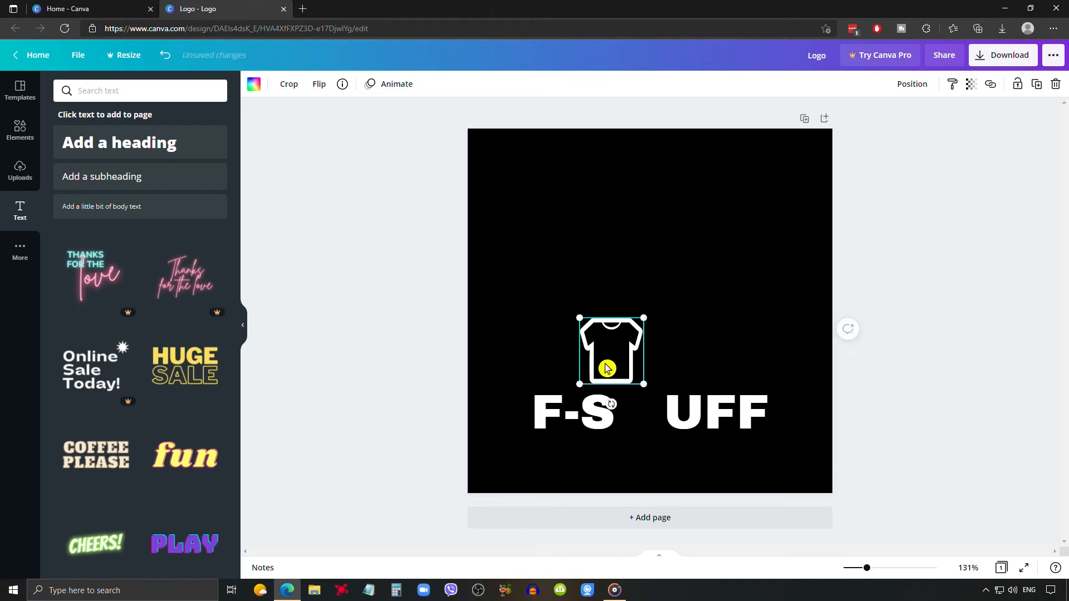
{"action": "left_click_drag", "start_coordinate": [579, 384], "coordinate": [577, 388]}
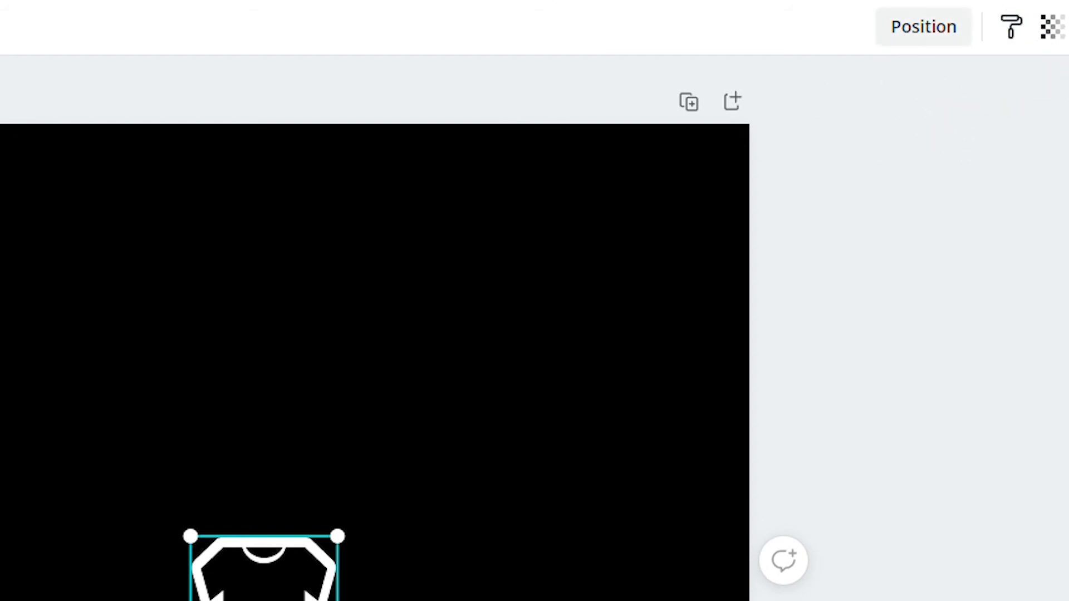
{"action": "left_click", "coordinate": [923, 27]}
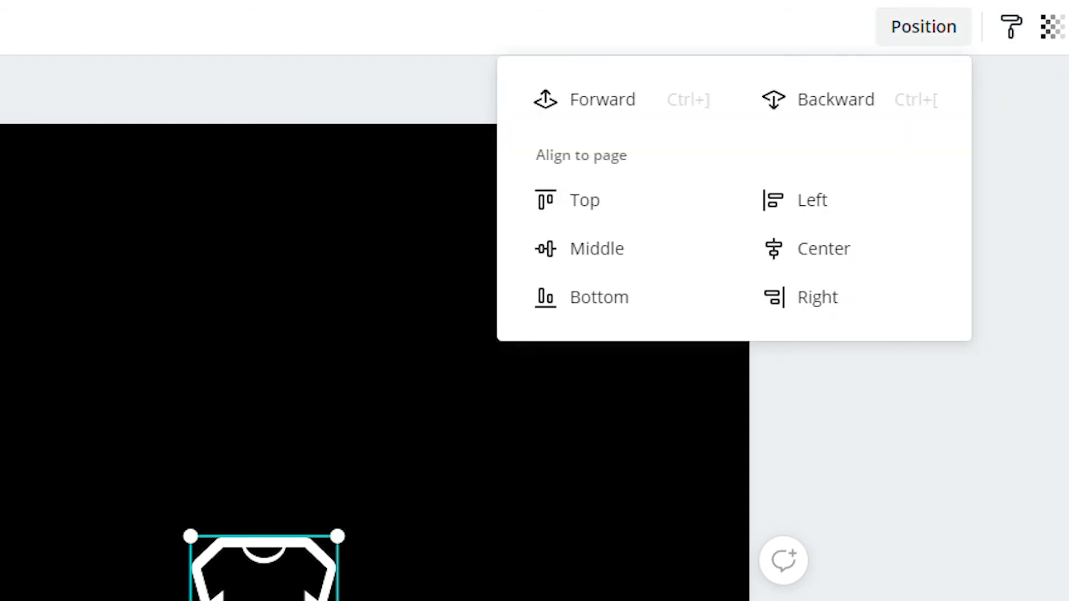
{"action": "left_click", "coordinate": [597, 248]}
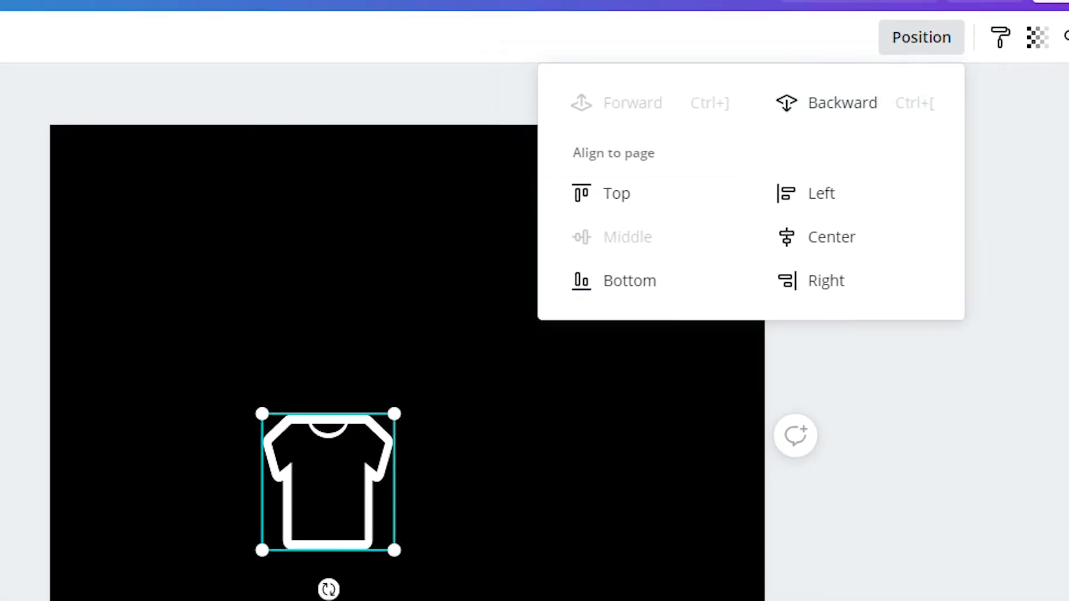
{"action": "left_click", "coordinate": [829, 236]}
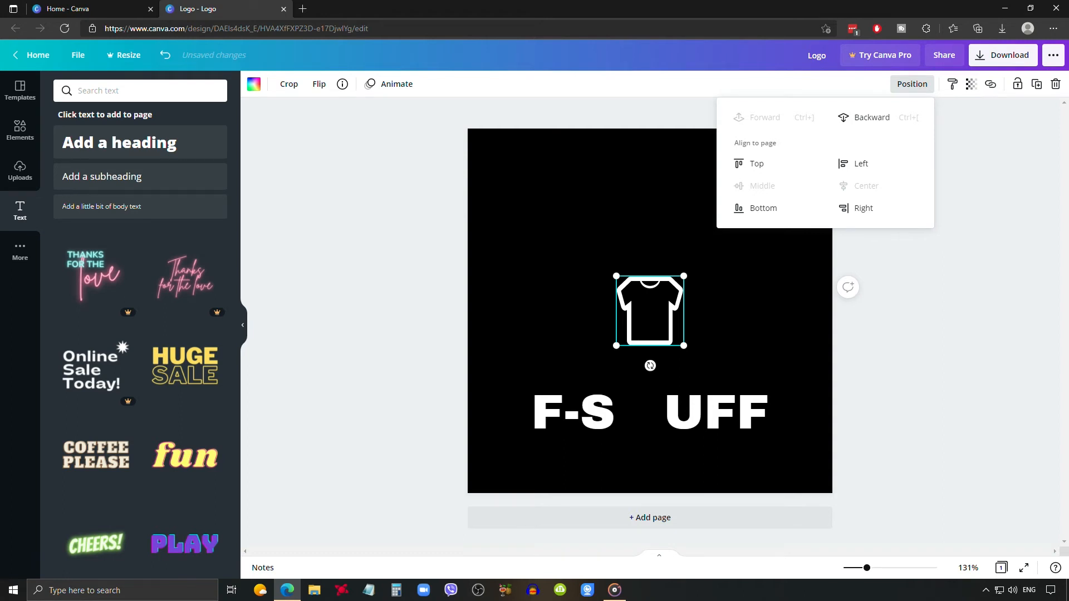
- Move the heading up to the page center, over the T-shirt, and send the text one layer backward
{"action": "left_click", "coordinate": [723, 404]}
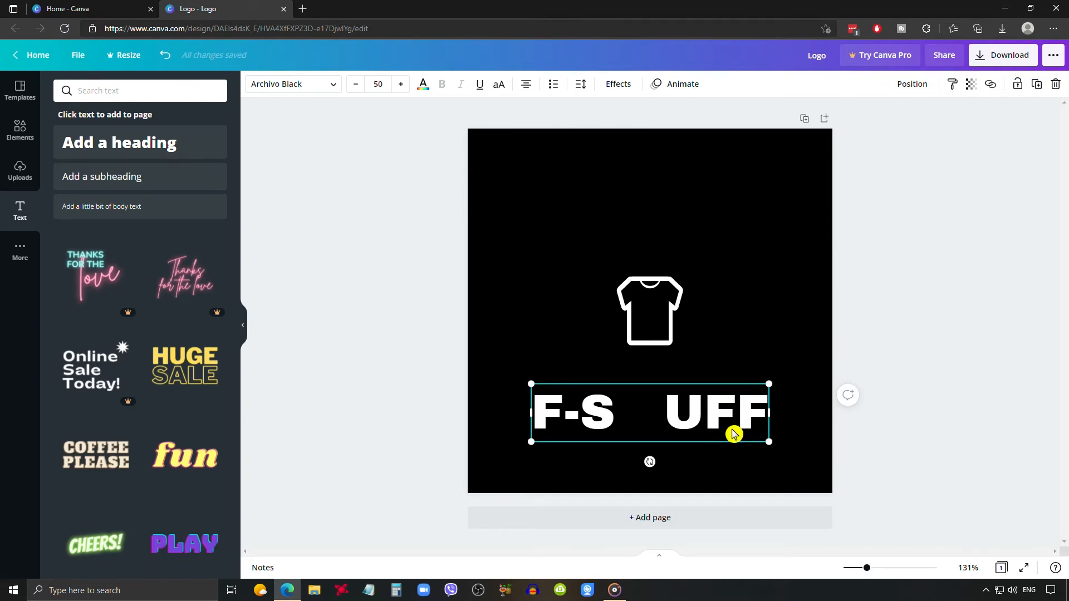
{"action": "left_click_drag", "start_coordinate": [742, 407], "coordinate": [730, 305]}
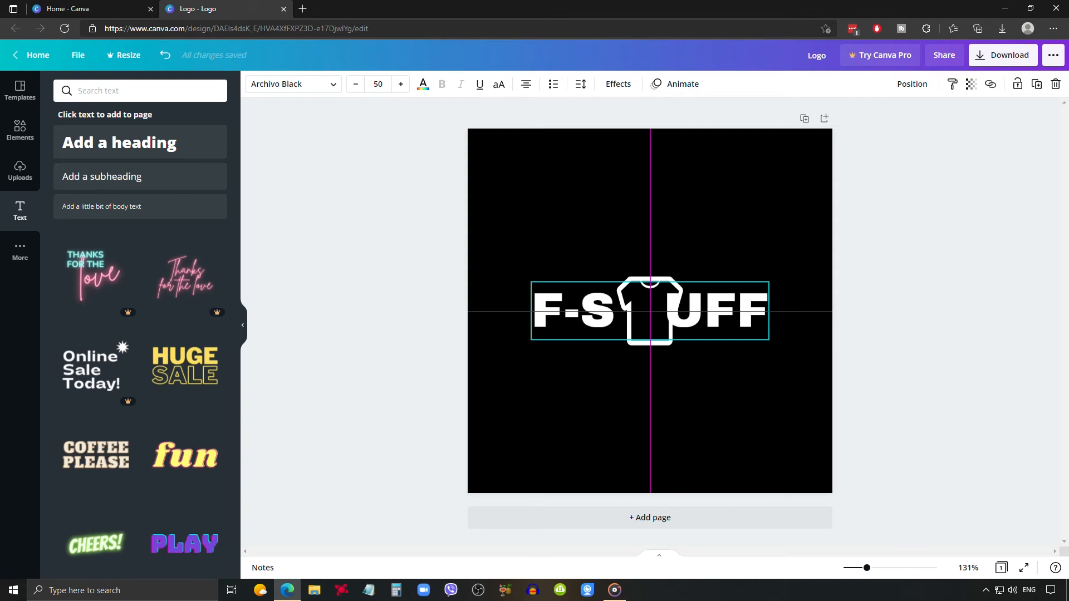
{"action": "left_click_drag", "start_coordinate": [728, 319], "coordinate": [728, 320]}
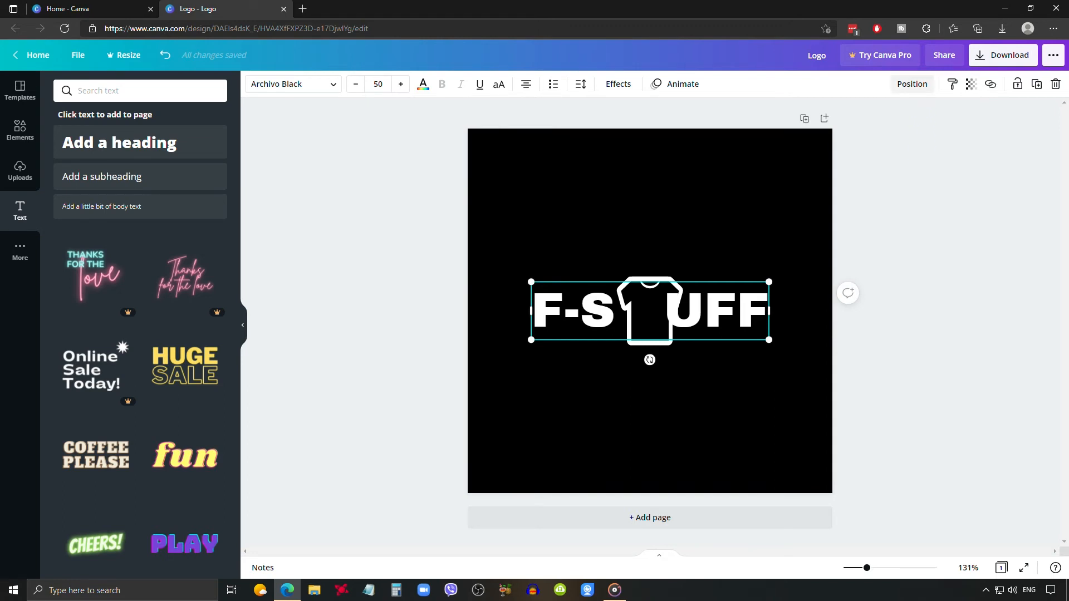
{"action": "left_click", "coordinate": [912, 84]}
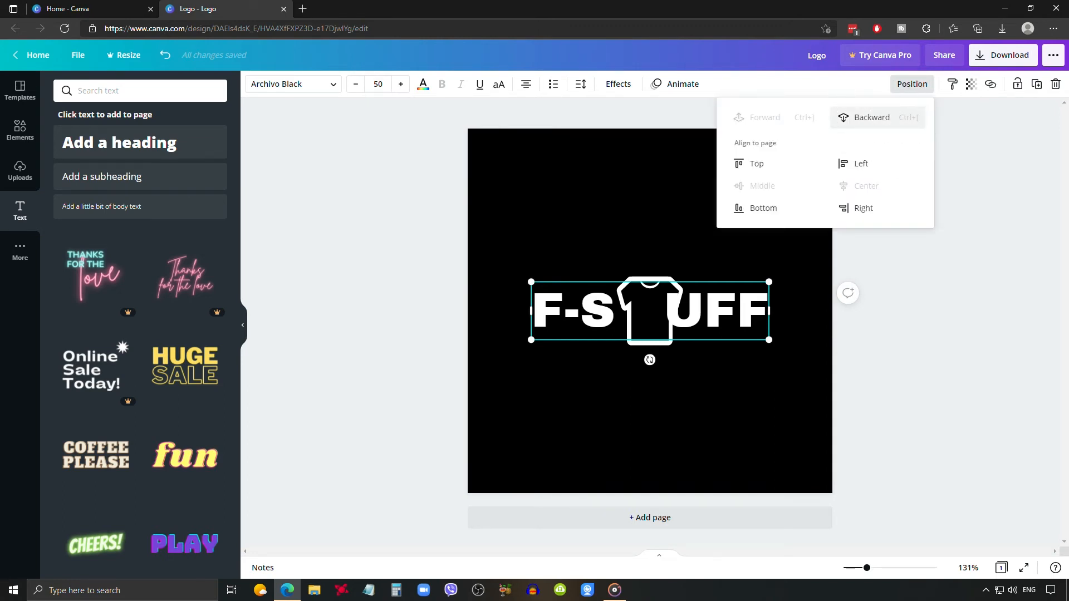
{"action": "left_click", "coordinate": [872, 117]}
- Shrink the T-shirt graphic from two of its corners until it fits the gap between the S and the U
{"action": "left_click", "coordinate": [650, 314]}
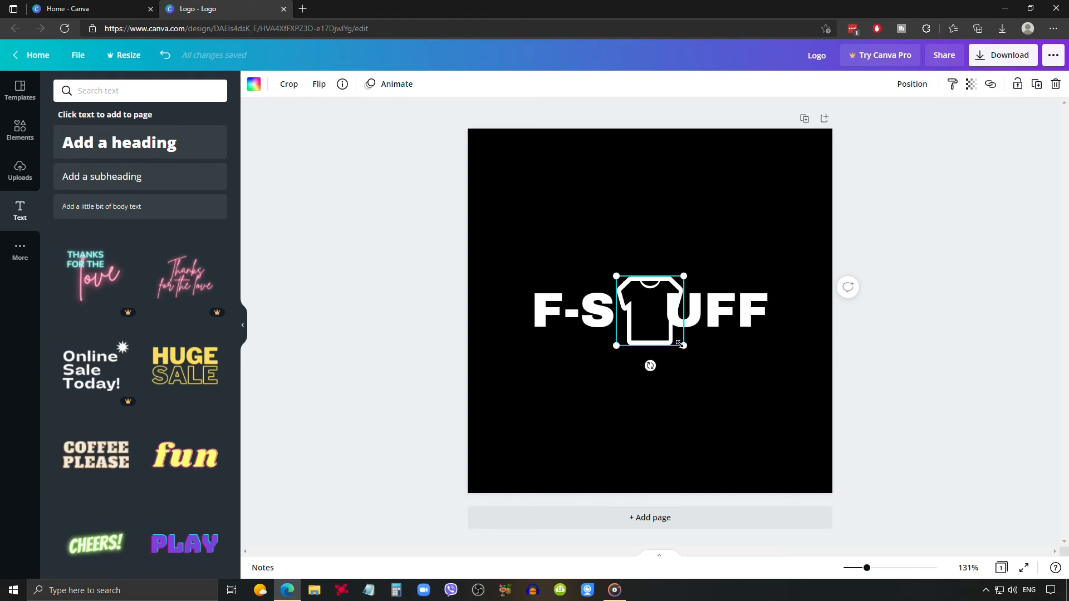
{"action": "left_click_drag", "start_coordinate": [679, 343], "coordinate": [668, 329]}
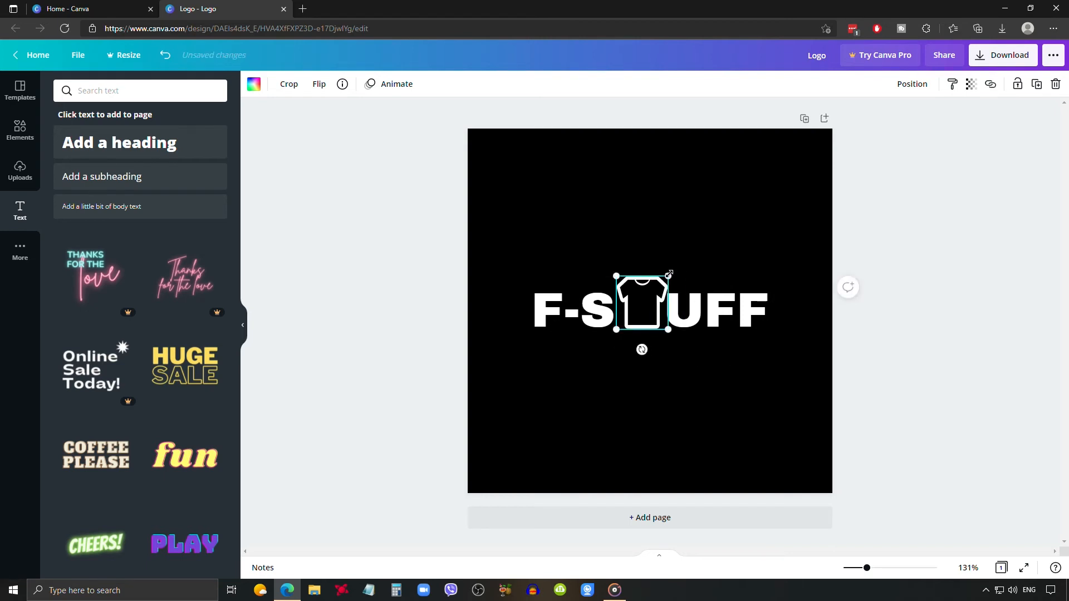
{"action": "left_click_drag", "start_coordinate": [669, 274], "coordinate": [659, 284]}
- Align the T-shirt graphic to the middle and center of the page and send it one layer backward
{"action": "left_click", "coordinate": [911, 83]}
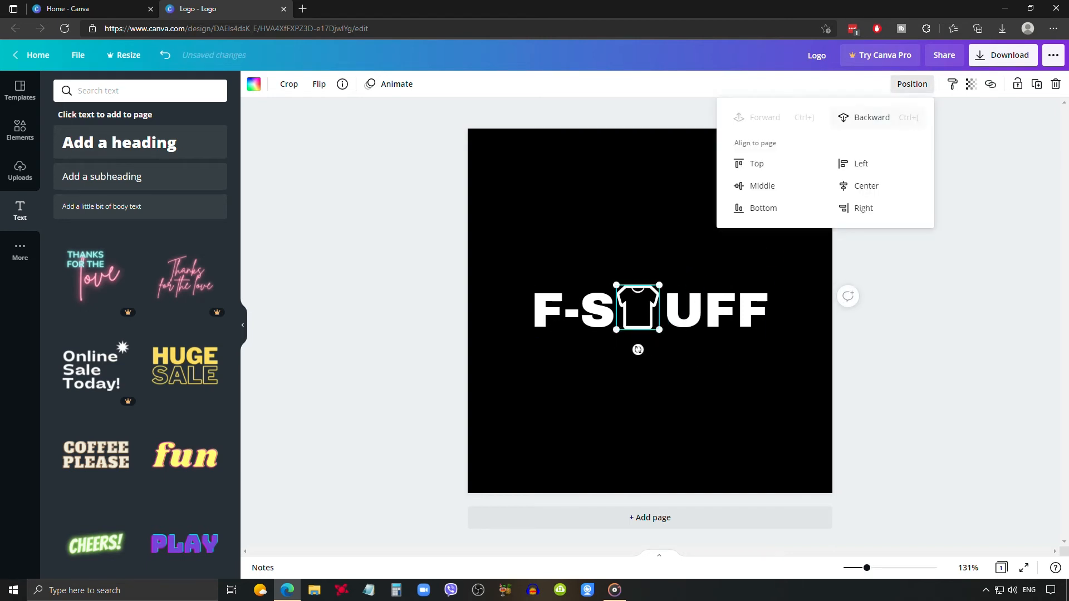
{"action": "left_click", "coordinate": [762, 185]}
{"action": "left_click", "coordinate": [866, 185]}
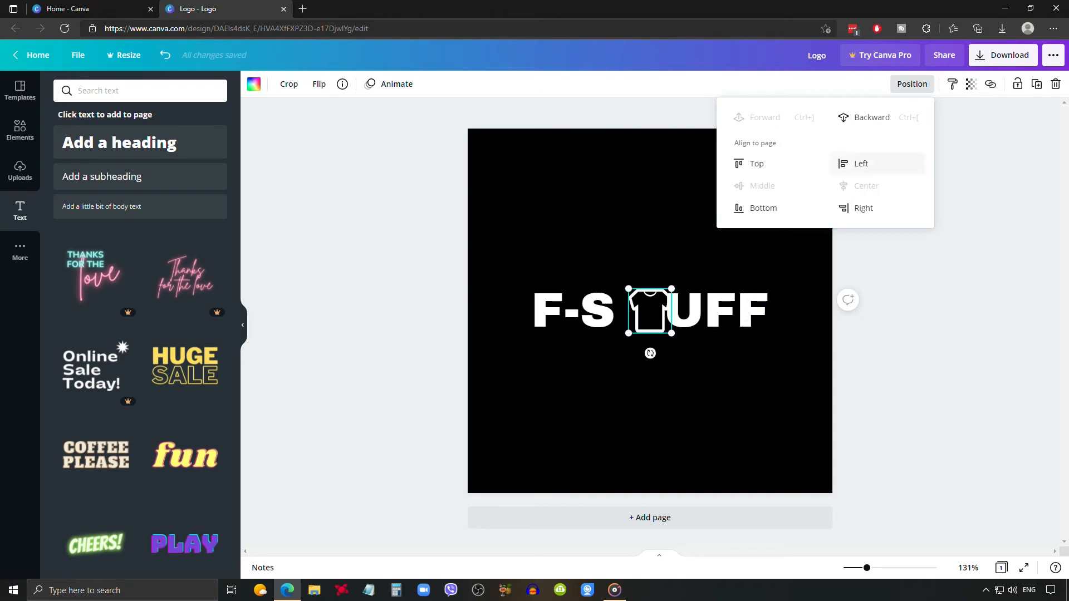
{"action": "left_click", "coordinate": [868, 117]}
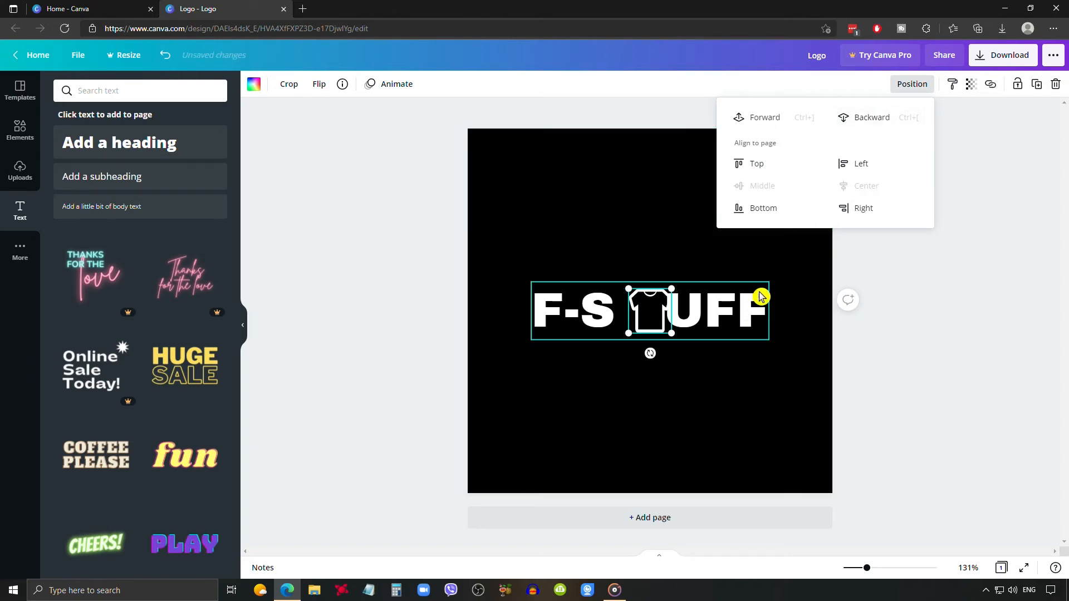
{"action": "left_click", "coordinate": [746, 318]}
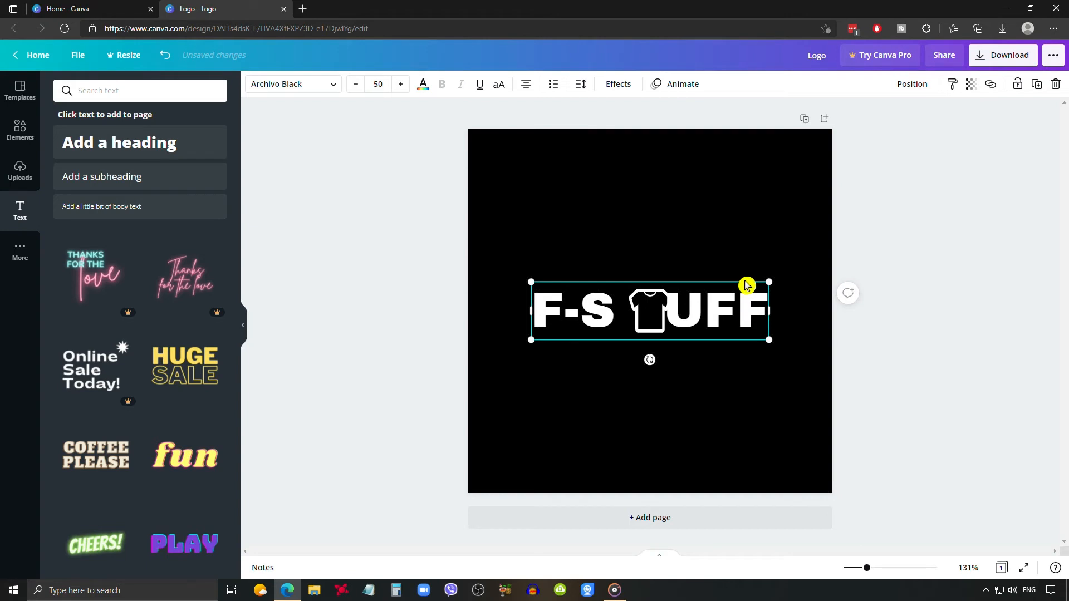
- Move the F-S UFF heading slightly to the right so the T-shirt sits evenly in the gap between the S and the U
{"action": "left_click_drag", "start_coordinate": [751, 299], "coordinate": [760, 299]}
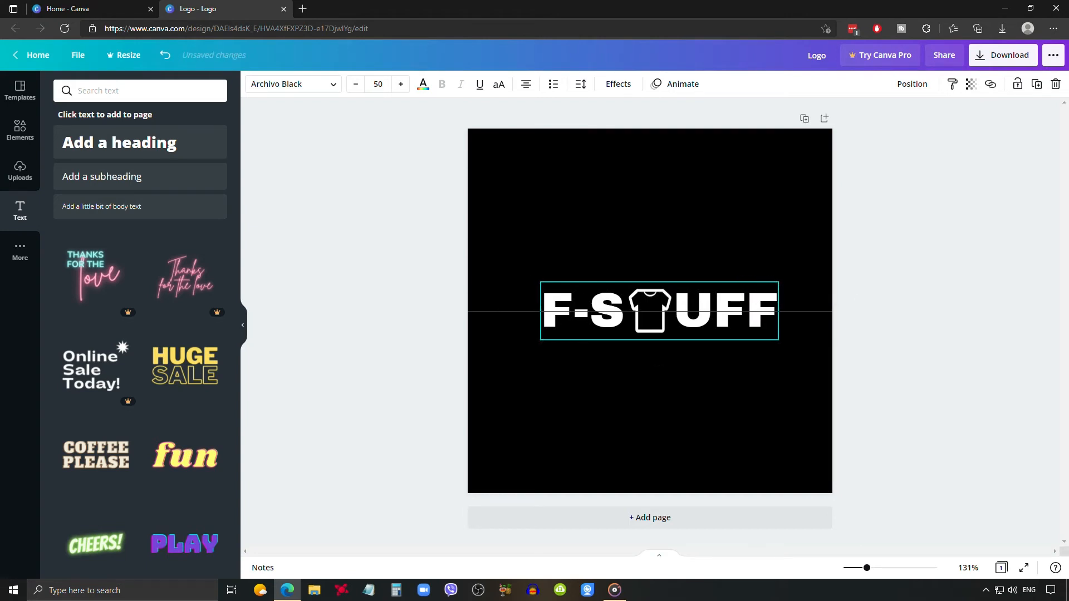
{"action": "left_click_drag", "start_coordinate": [760, 299], "coordinate": [761, 301]}
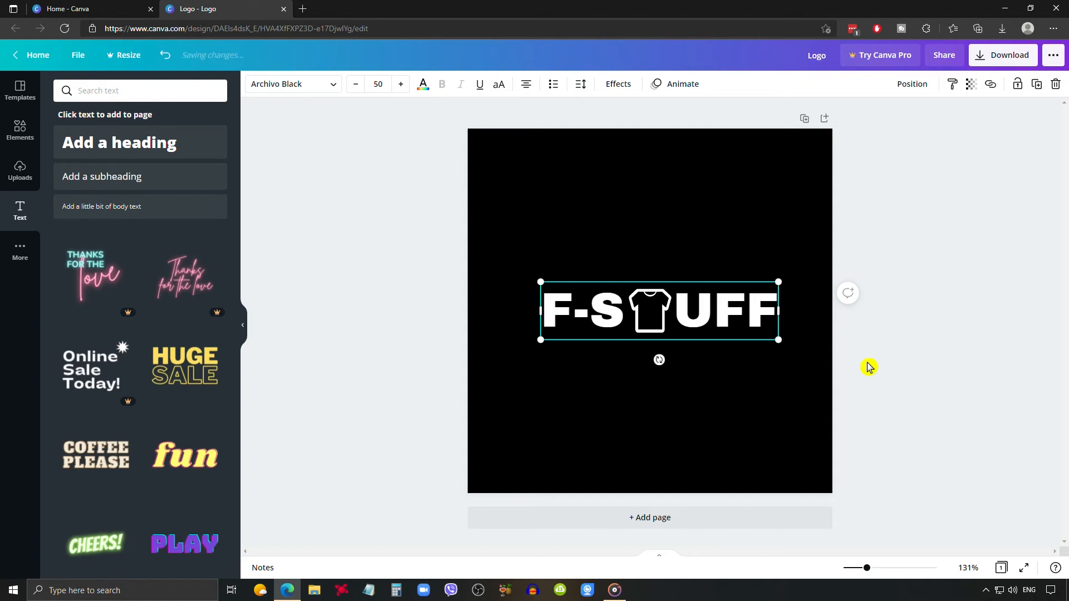
{"action": "key", "text": "Right"}
{"action": "key", "text": "Up"}
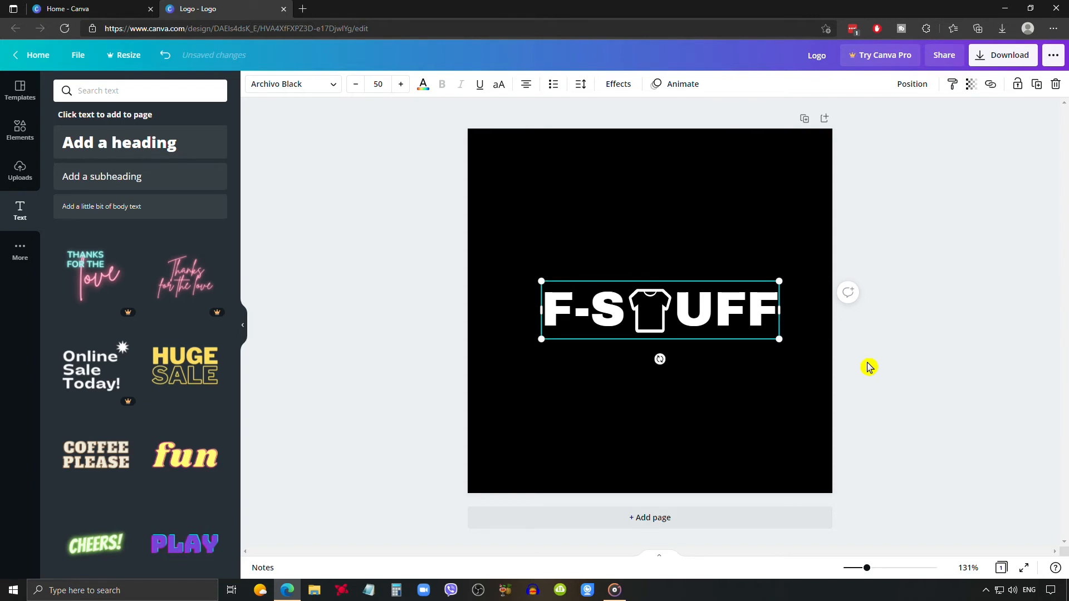
{"action": "key", "text": "Down"}
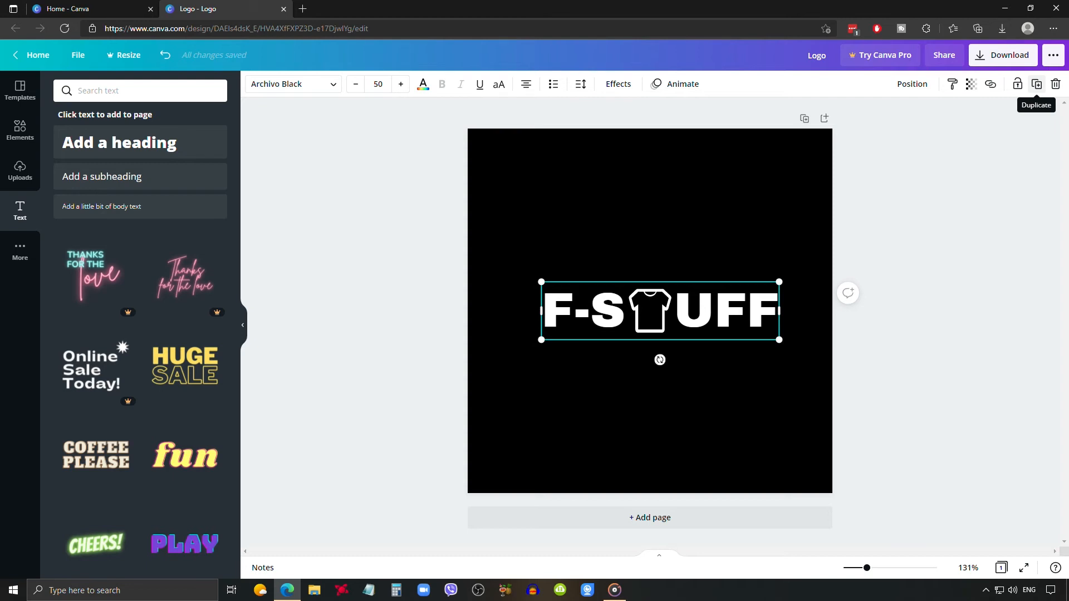
- Duplicate the F-S UFF heading, place the copy just below the original, and replace its text with CLOTHING
{"action": "left_click", "coordinate": [1036, 84]}
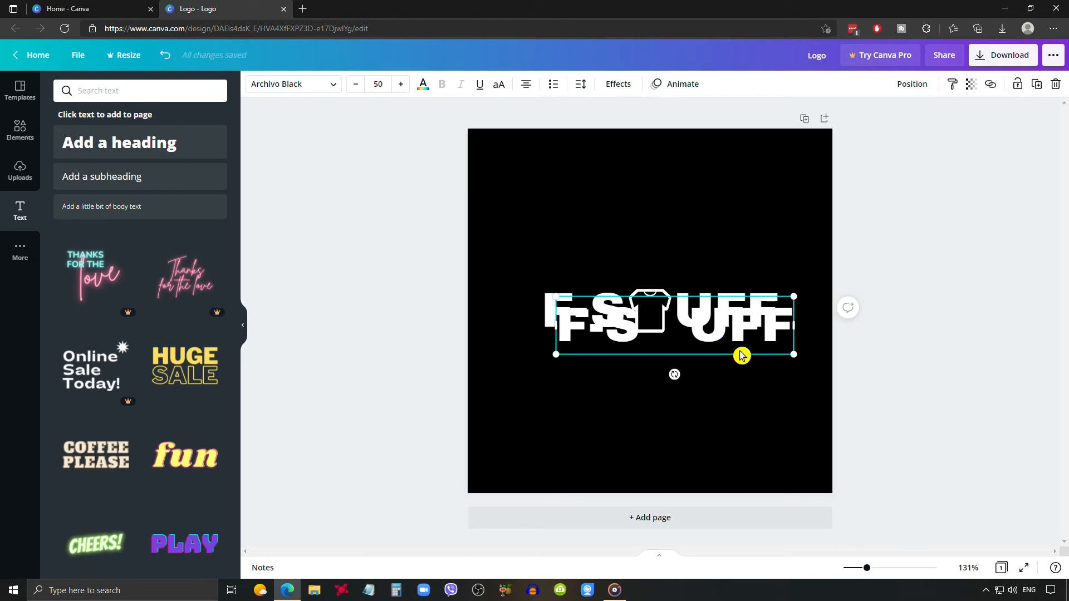
{"action": "mouse_move", "coordinate": [741, 372]}
{"action": "left_mouse_down"}
{"action": "mouse_move", "coordinate": [744, 403]}
{"action": "mouse_move", "coordinate": [732, 384]}
{"action": "left_mouse_up"}
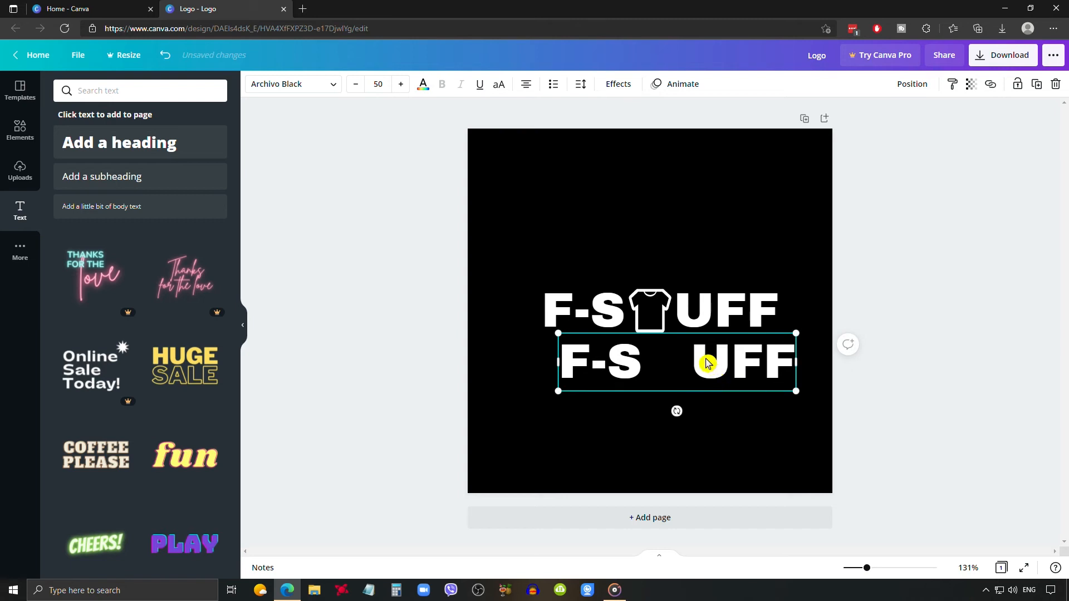
{"action": "left_click", "coordinate": [708, 364]}
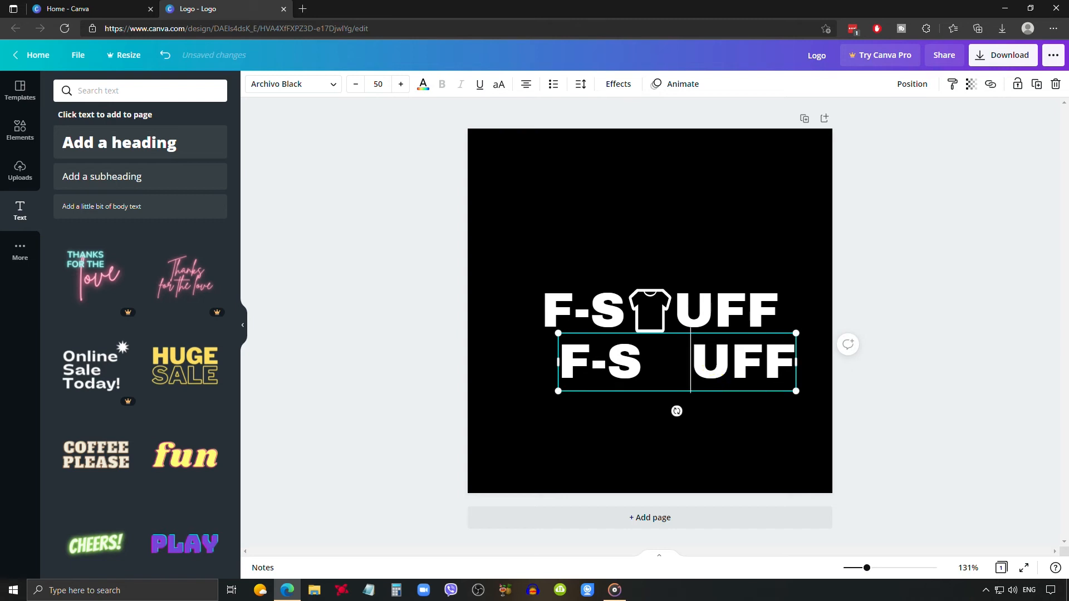
{"action": "triple_click", "coordinate": [715, 368]}
{"action": "type", "text": "CLOTHING"}
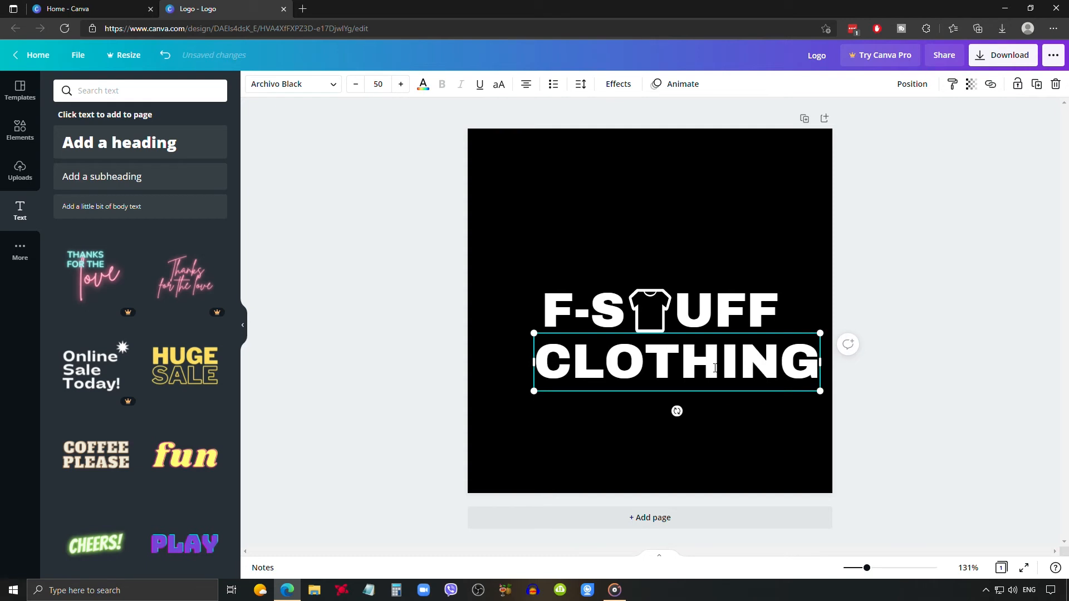
- Reduce the CLOTHING text to font size 12 and align its right edge beneath the end of the F-STUFF heading
{"action": "left_click", "coordinate": [355, 83]}
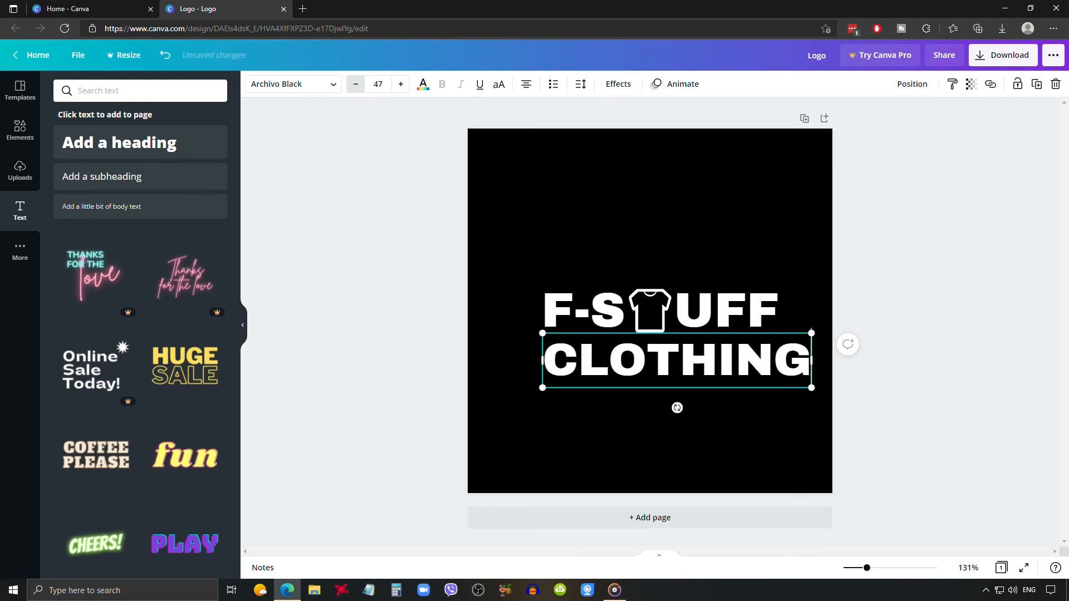
{"action": "left_click", "coordinate": [355, 84]}
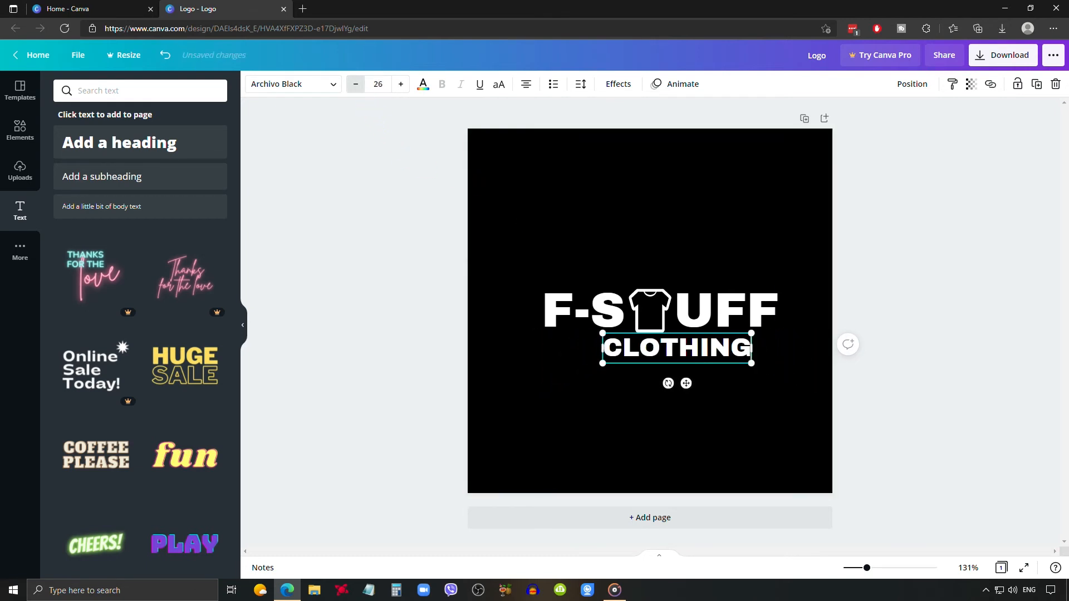
{"action": "left_click", "coordinate": [355, 84]}
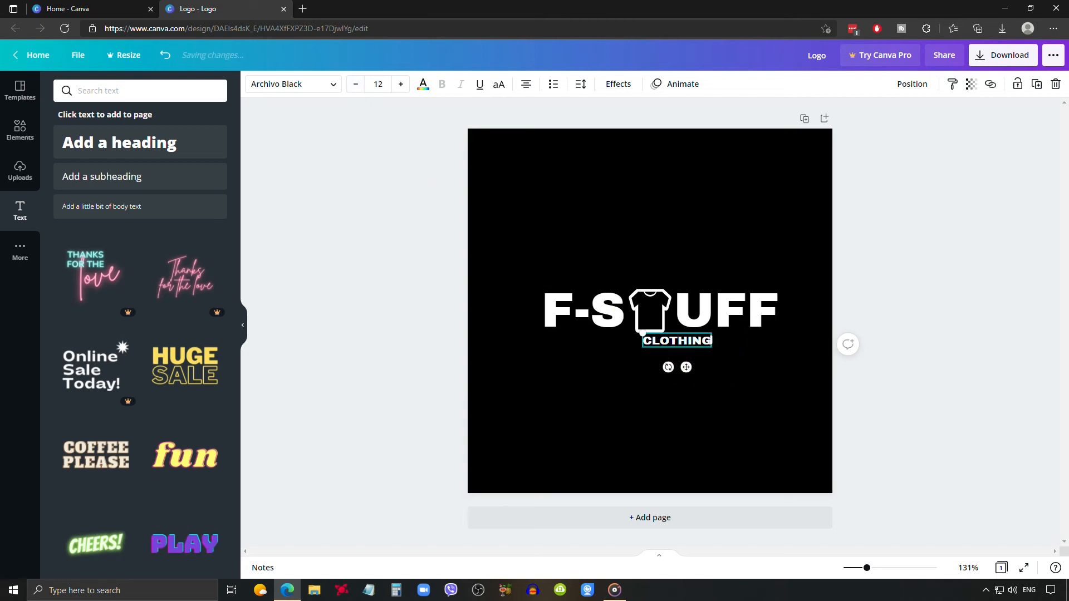
{"action": "left_click_drag", "start_coordinate": [677, 340], "coordinate": [744, 340]}
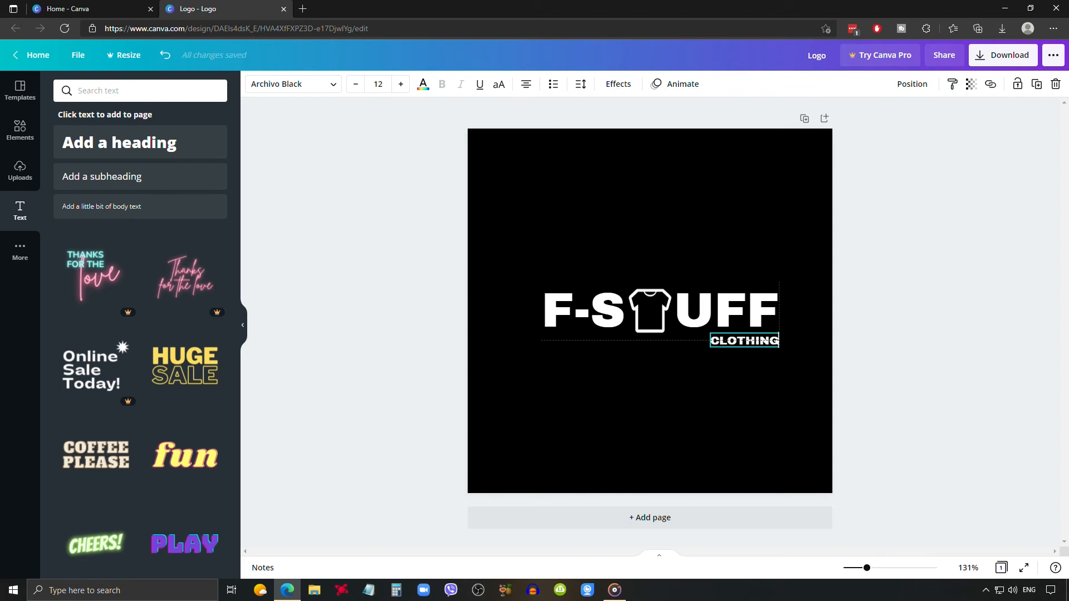
{"action": "mouse_move", "coordinate": [744, 340]}
{"action": "left_mouse_down"}
{"action": "mouse_move", "coordinate": [733, 340]}
{"action": "mouse_move", "coordinate": [745, 340]}
{"action": "left_mouse_up"}
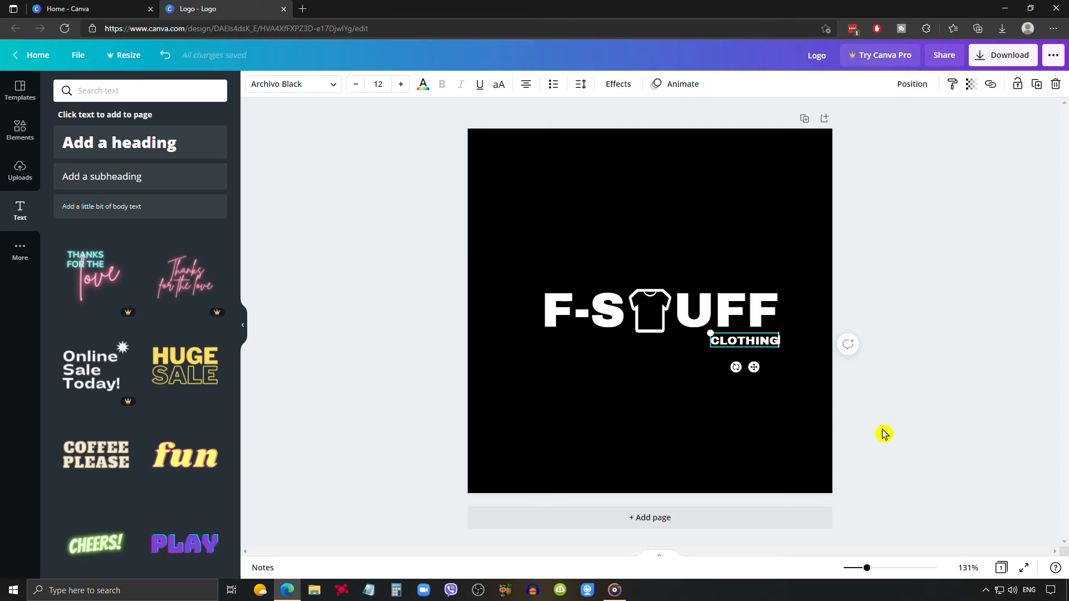
{"action": "left_click", "coordinate": [884, 433]}
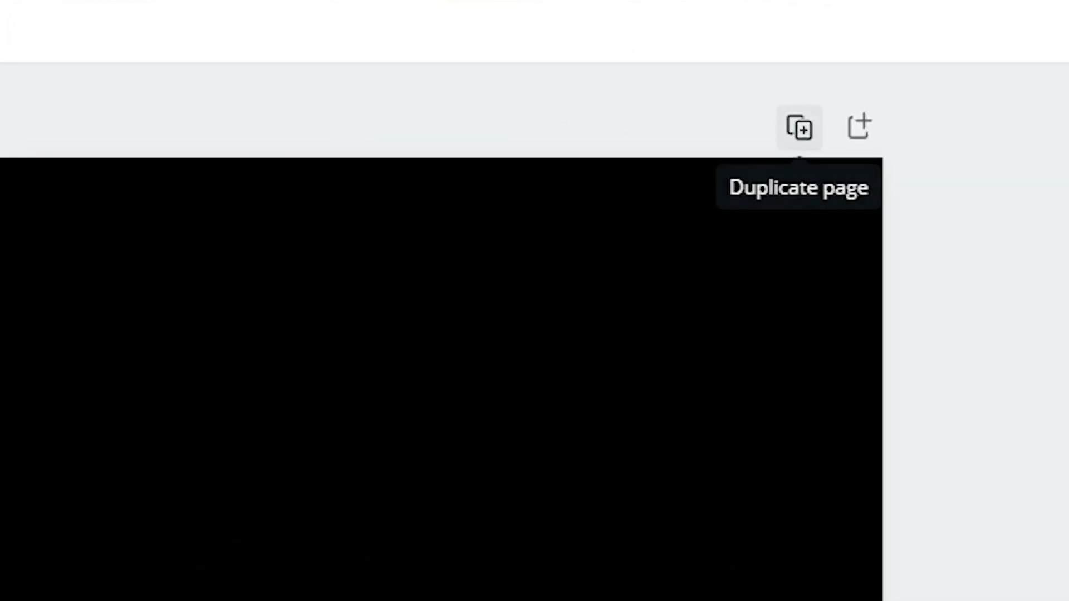
- Duplicate the logo page and change the black background of page 2 to white
{"action": "left_click", "coordinate": [799, 127]}
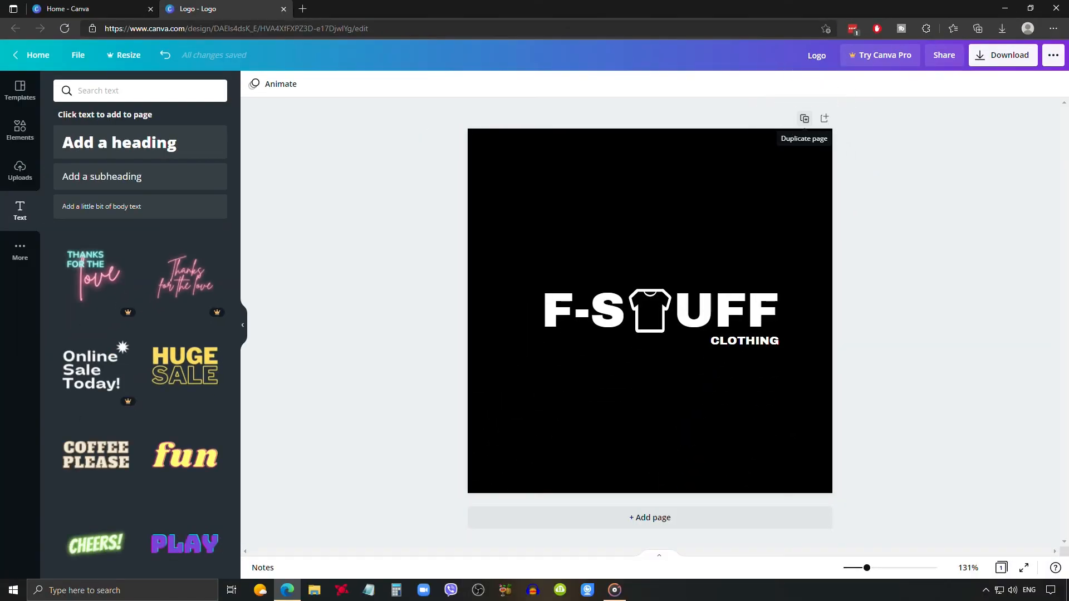
{"action": "left_click", "coordinate": [805, 119]}
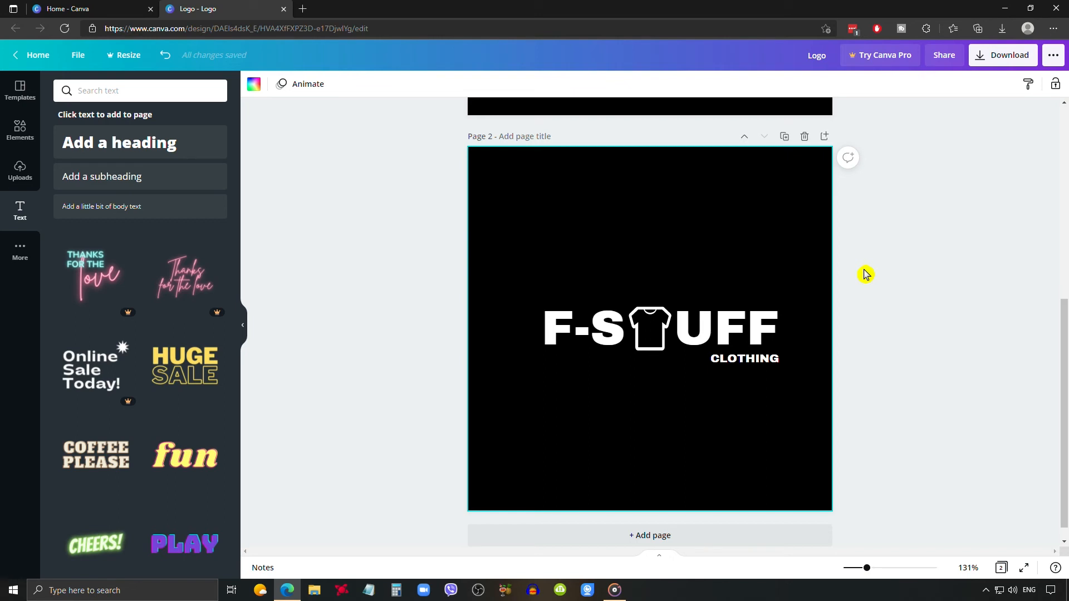
{"action": "left_click", "coordinate": [570, 186]}
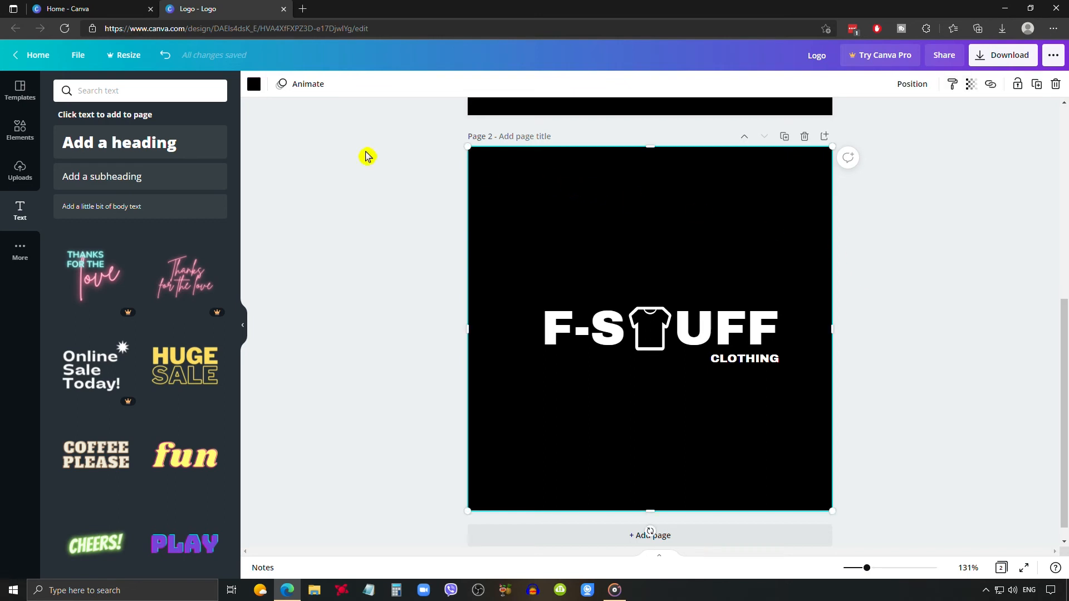
{"action": "left_click", "coordinate": [255, 85]}
{"action": "left_click", "coordinate": [222, 254]}
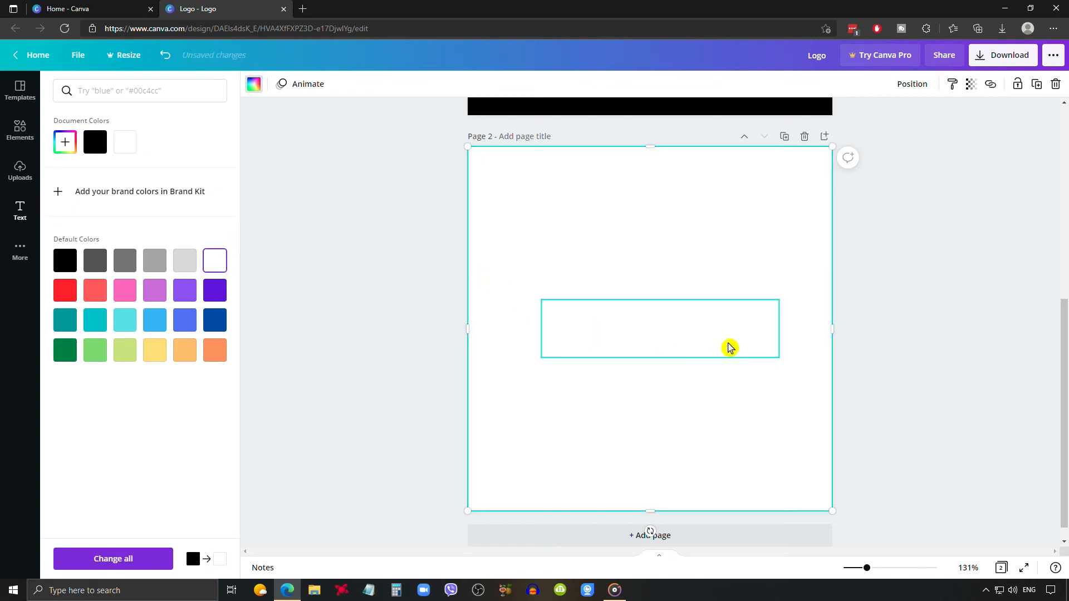
- Color the F-S UFF heading on page 2 black and send it one layer backward
{"action": "left_click", "coordinate": [729, 347]}
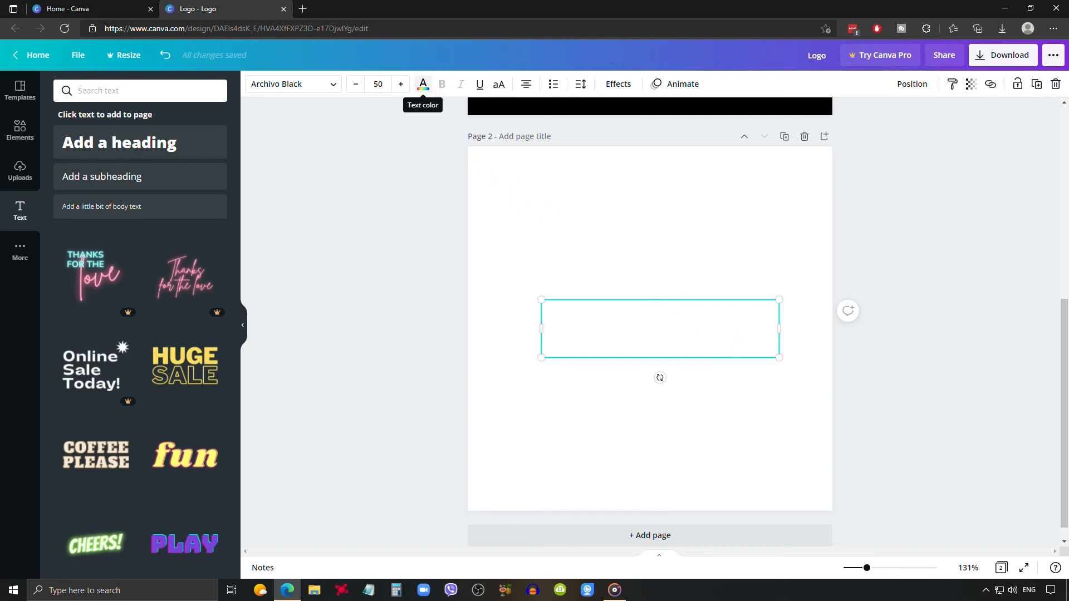
{"action": "left_click", "coordinate": [423, 84]}
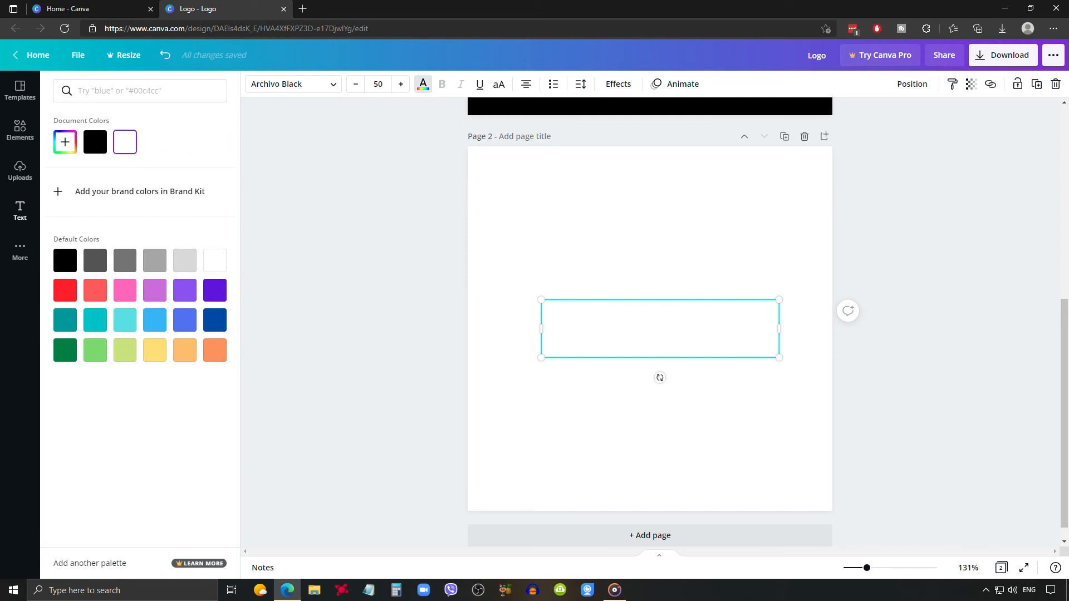
{"action": "left_click", "coordinate": [95, 141]}
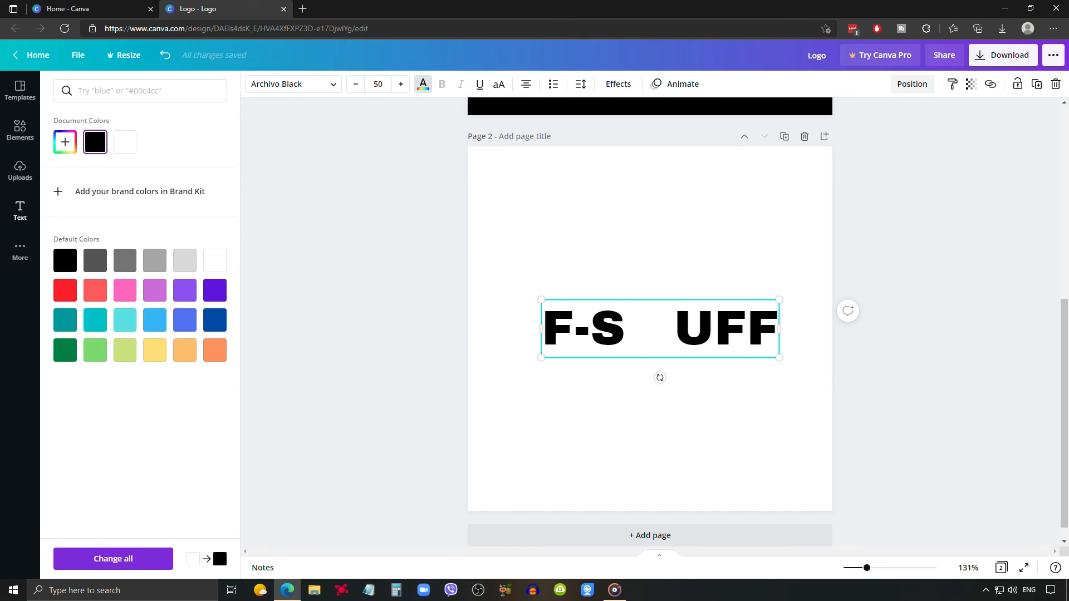
{"action": "left_click", "coordinate": [911, 83]}
{"action": "left_click", "coordinate": [873, 117]}
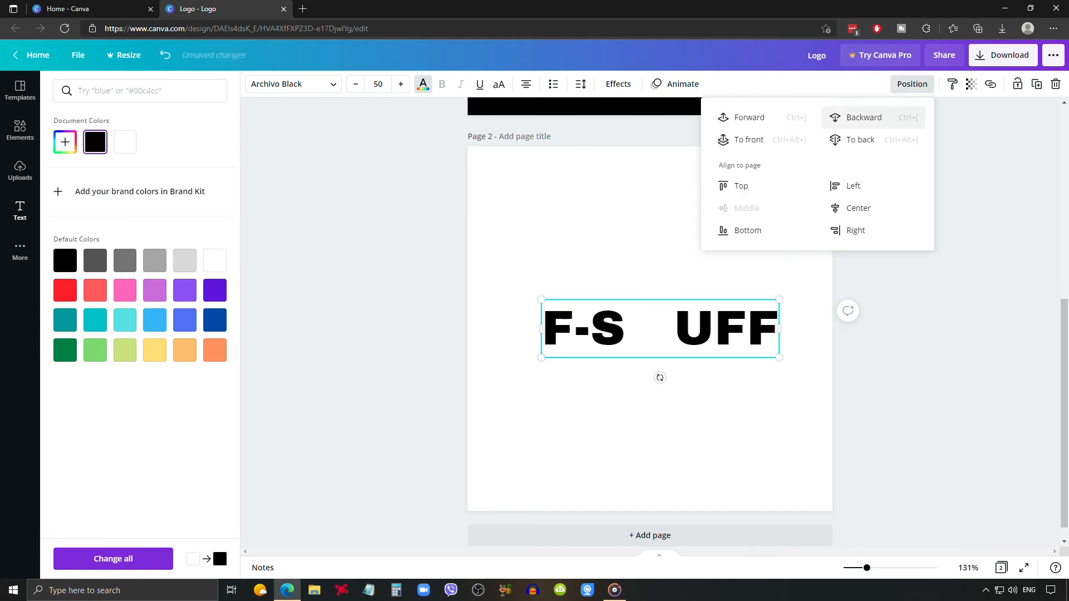
- Change the T-shirt graphic on page 2 to black
{"action": "left_click", "coordinate": [654, 331]}
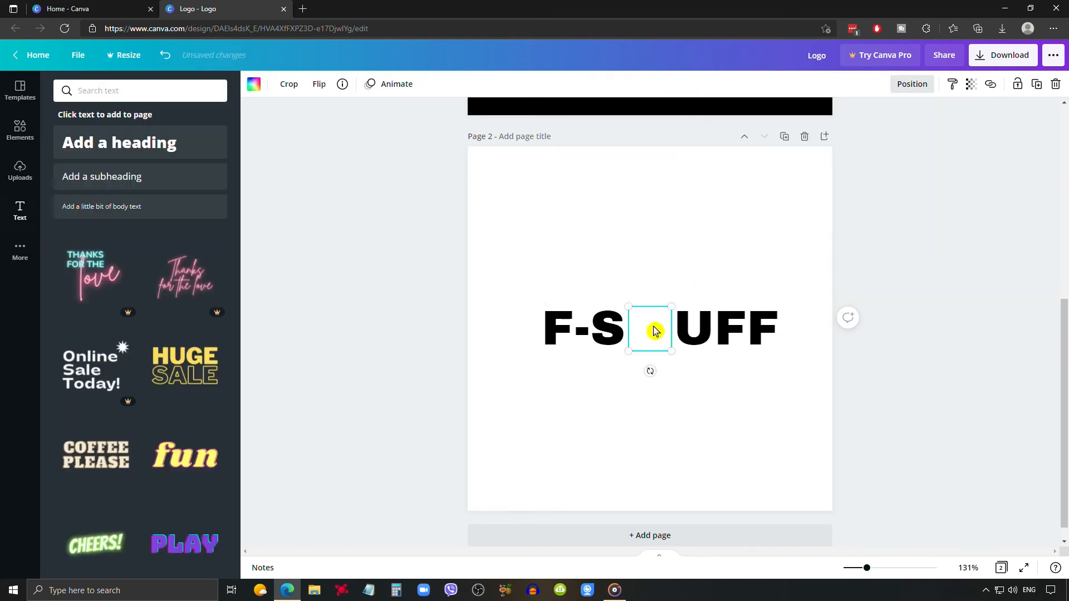
{"action": "left_click", "coordinate": [653, 326]}
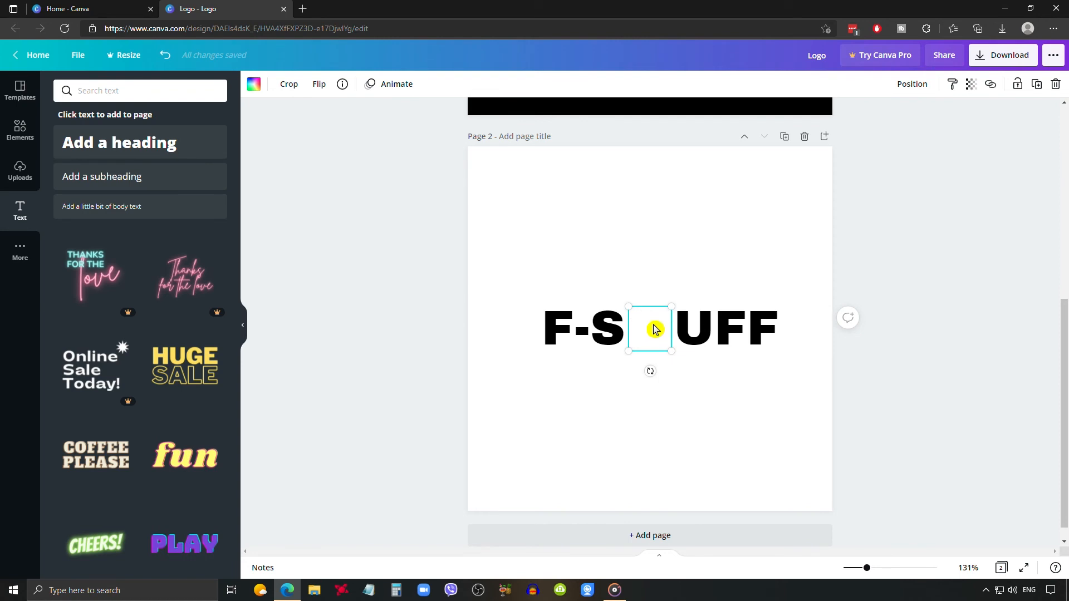
{"action": "left_click", "coordinate": [254, 84]}
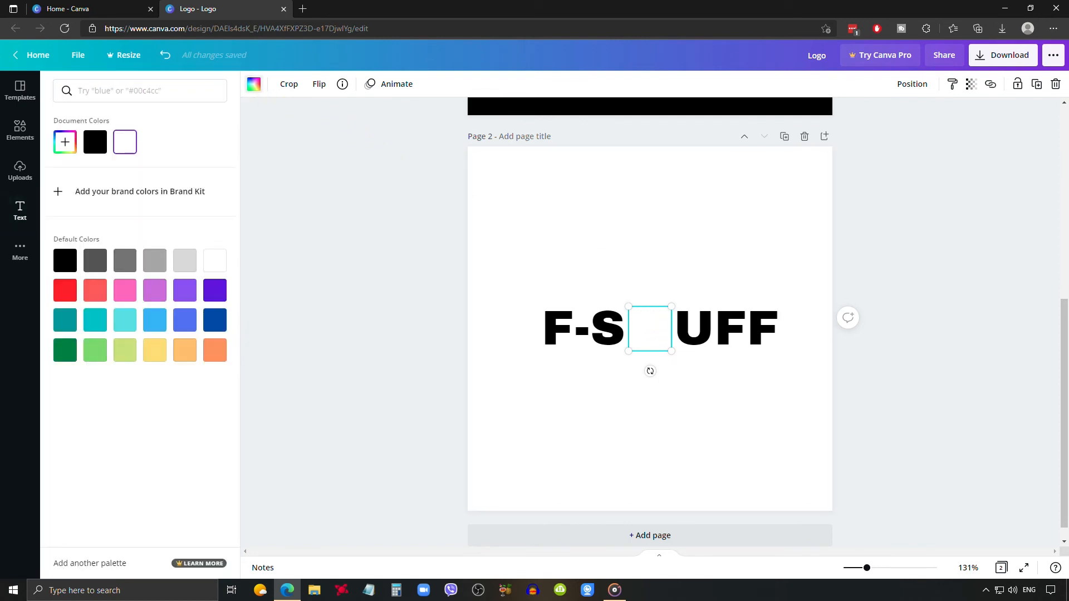
{"action": "left_click", "coordinate": [95, 142]}
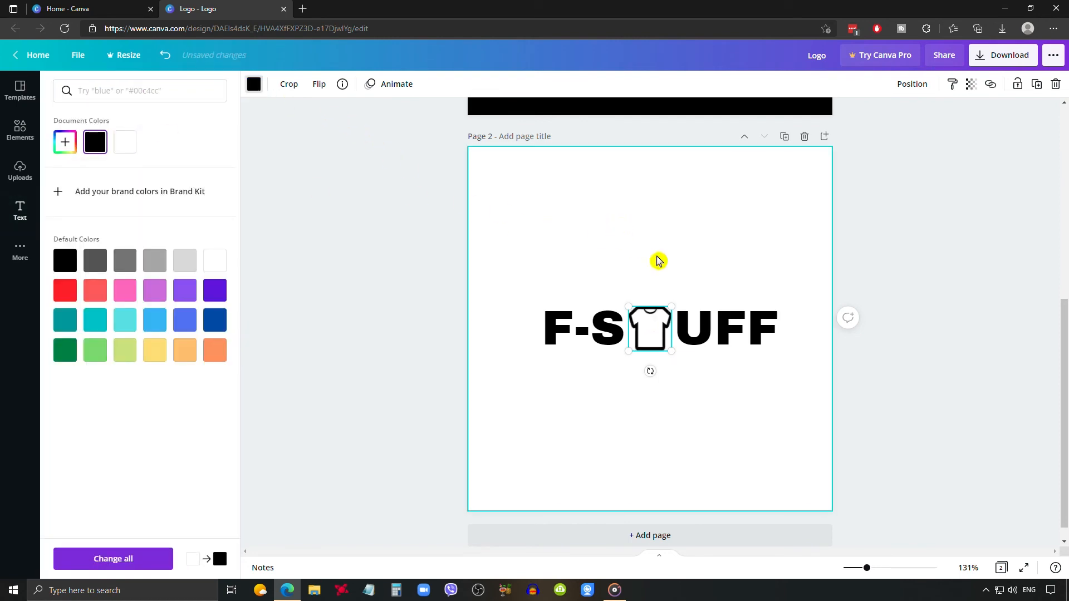
- Change the CLOTHING text on page 2 to black
{"action": "left_click", "coordinate": [737, 357]}
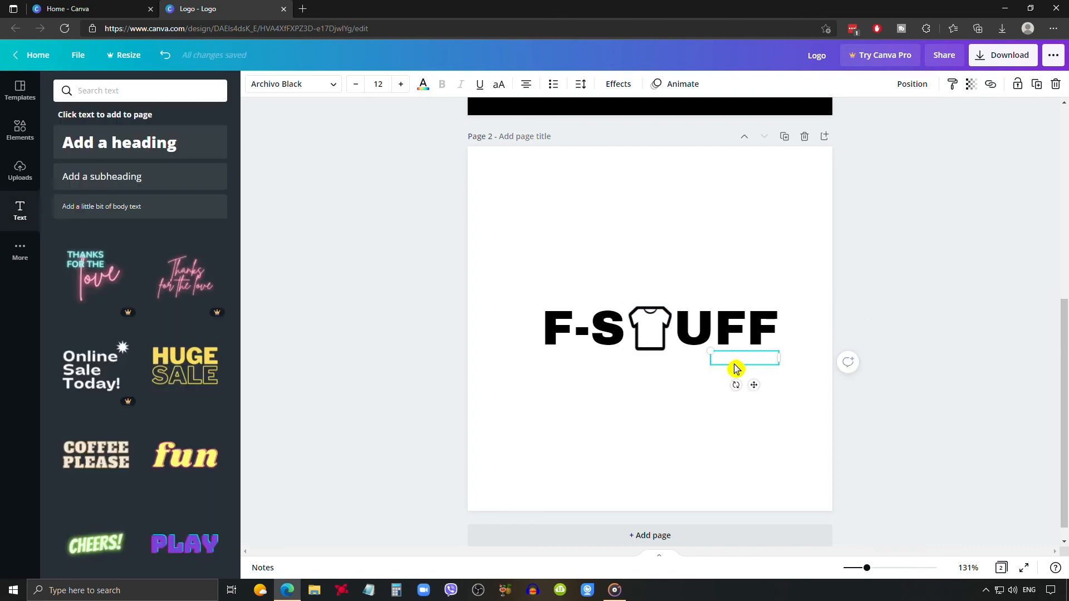
{"action": "left_click", "coordinate": [422, 84]}
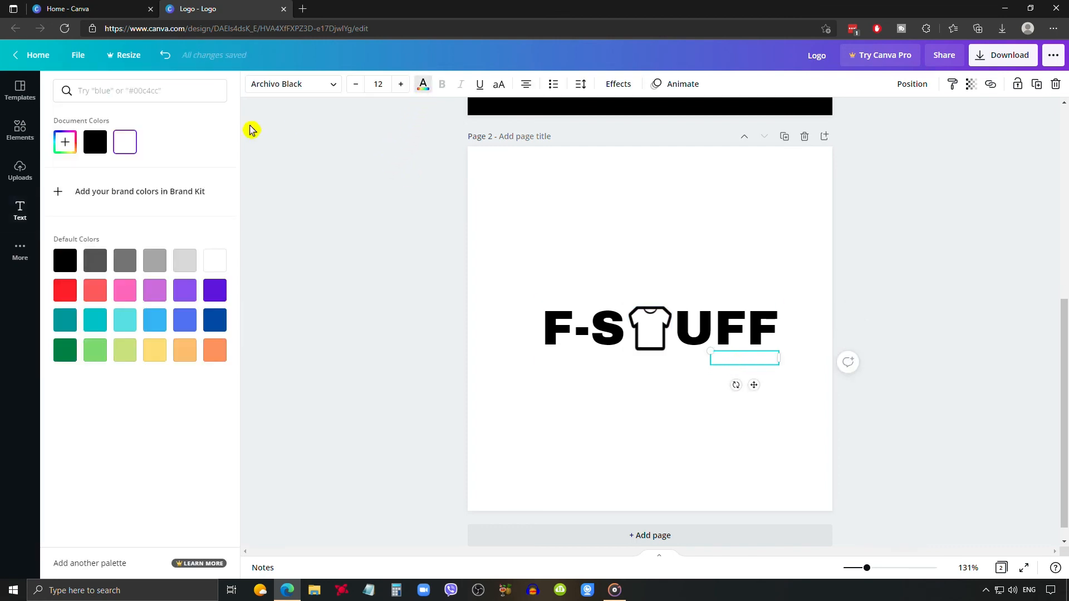
{"action": "left_click", "coordinate": [95, 142]}
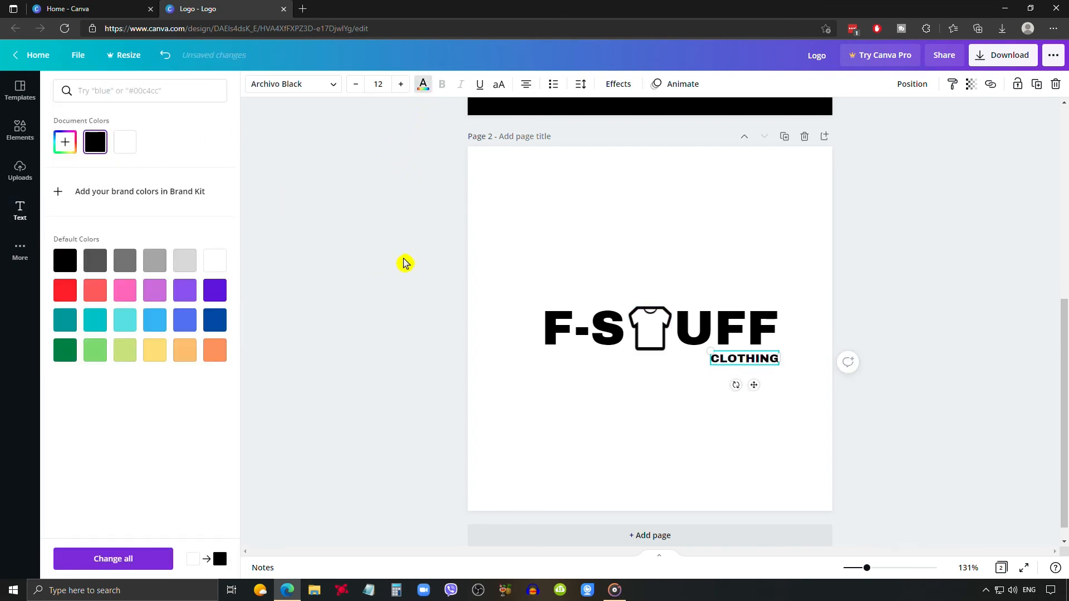
{"action": "left_click", "coordinate": [372, 276]}
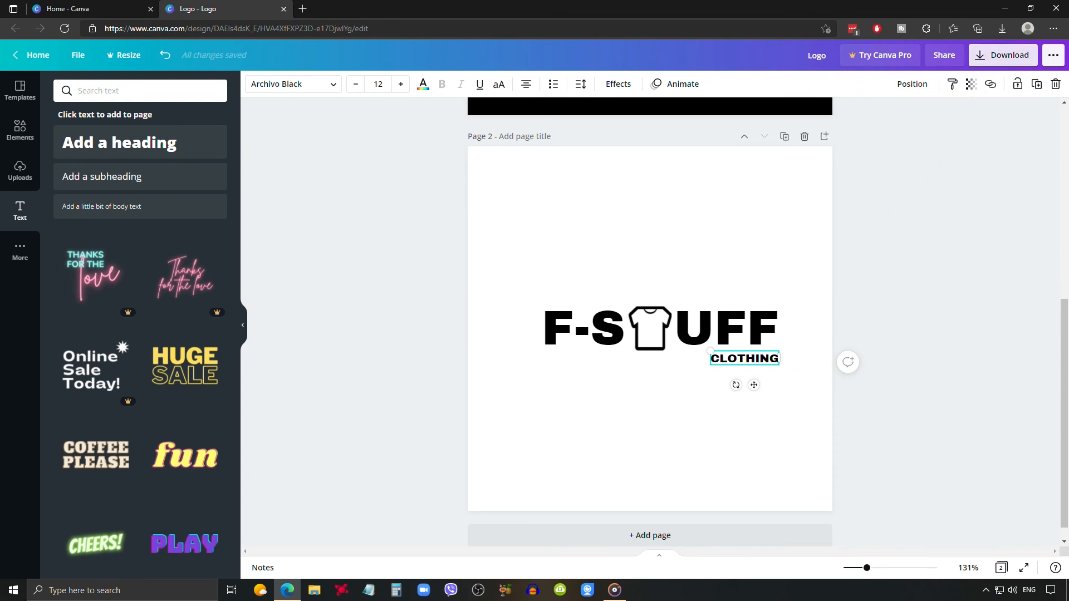
- Download only page 1, the black-background logo, as a PNG file
{"action": "left_click", "coordinate": [1005, 55]}
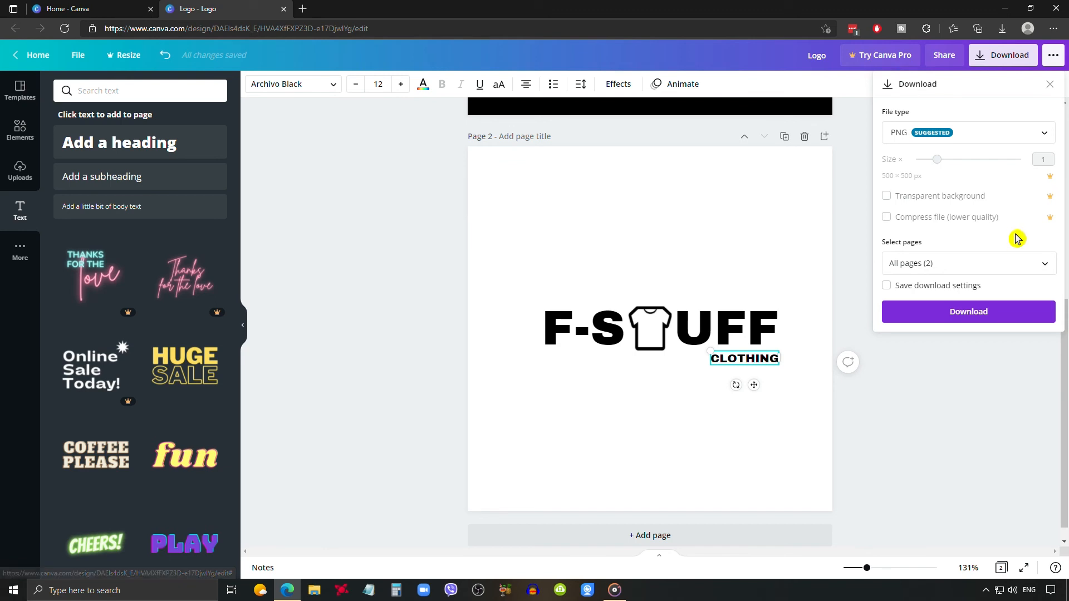
{"action": "left_click", "coordinate": [1041, 265]}
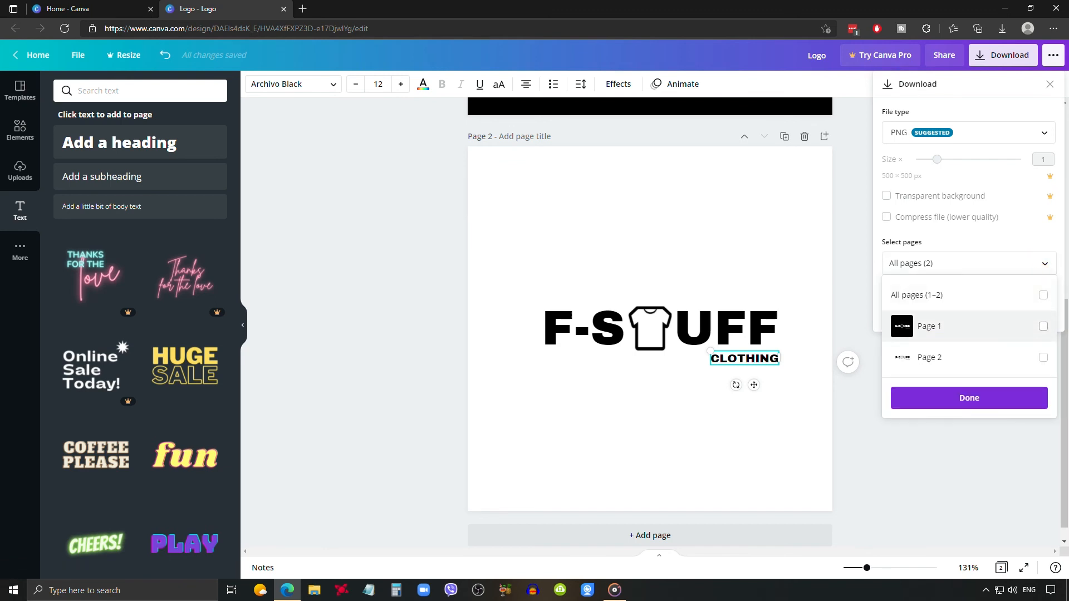
{"action": "left_click", "coordinate": [1043, 327]}
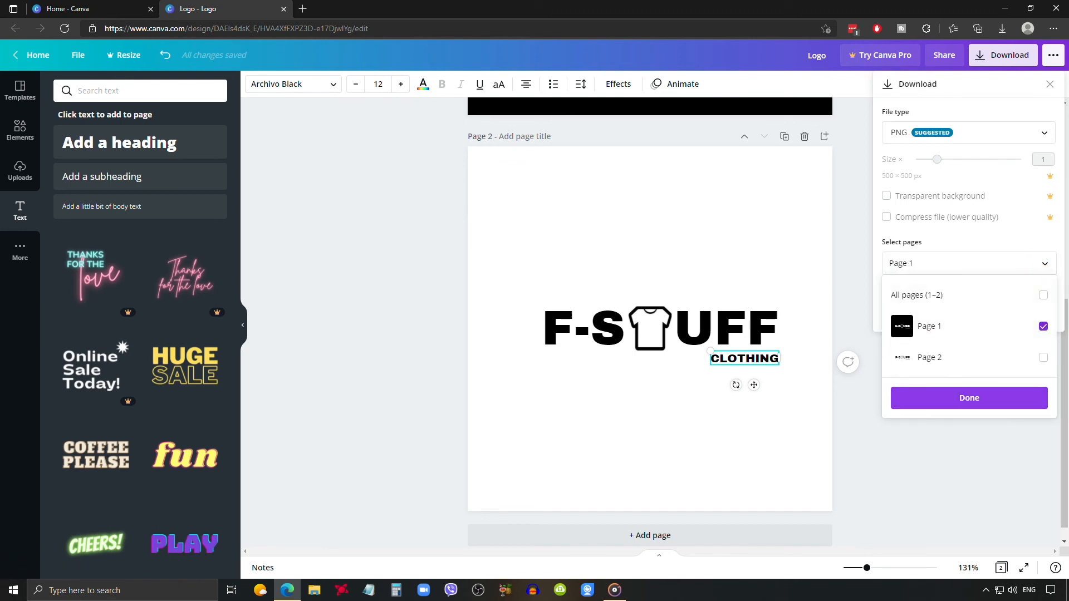
{"action": "left_click", "coordinate": [997, 400]}
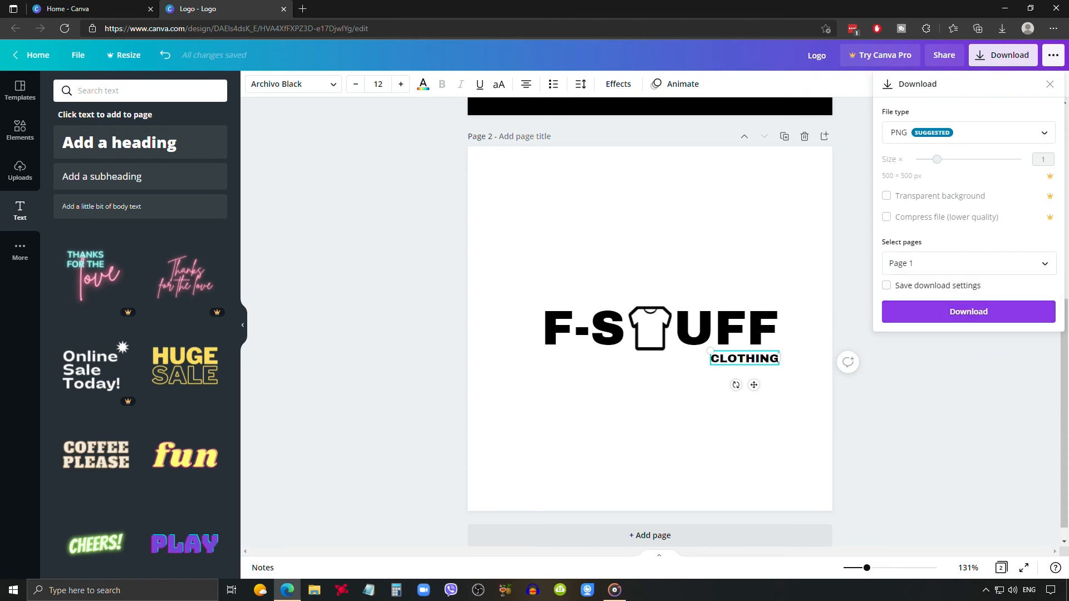
{"action": "left_click", "coordinate": [993, 312]}
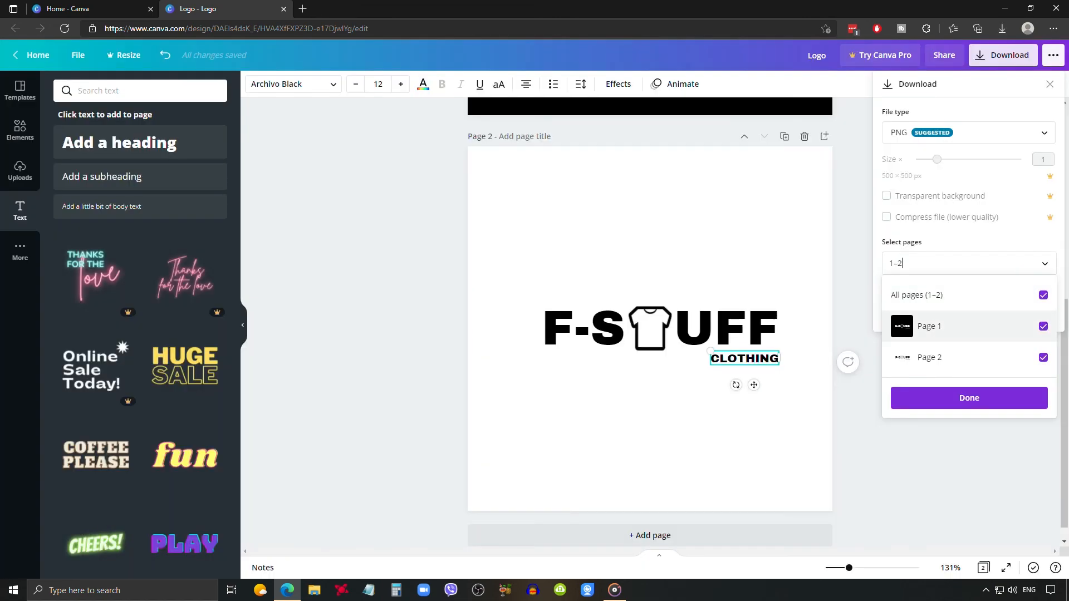
- Download only page 2, the white-background logo, as a PNG file and dismiss the referral pop-up
{"action": "left_click", "coordinate": [1042, 326]}
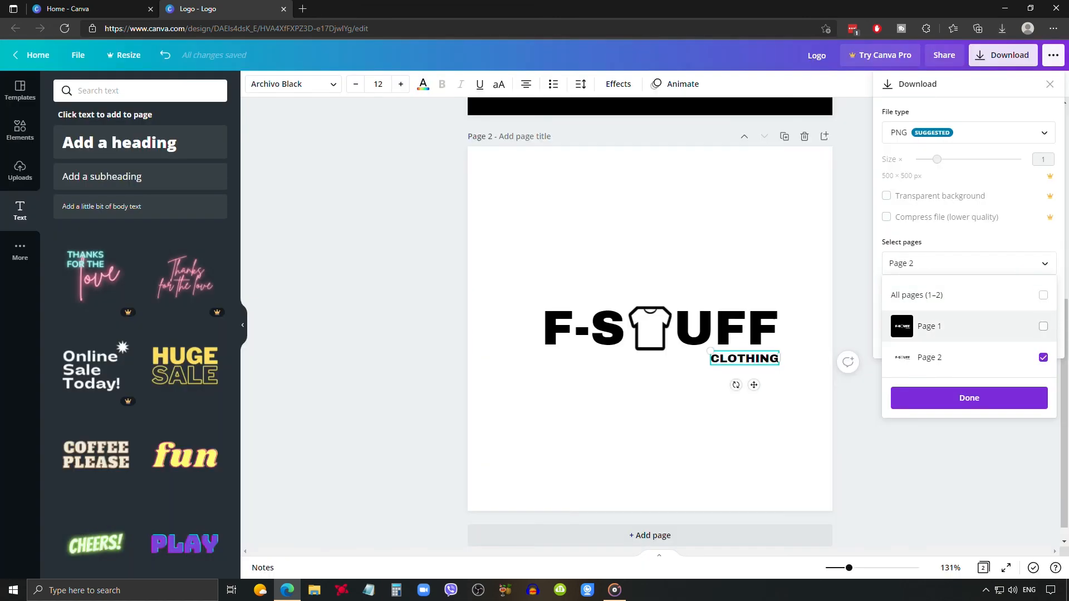
{"action": "left_click", "coordinate": [1002, 397]}
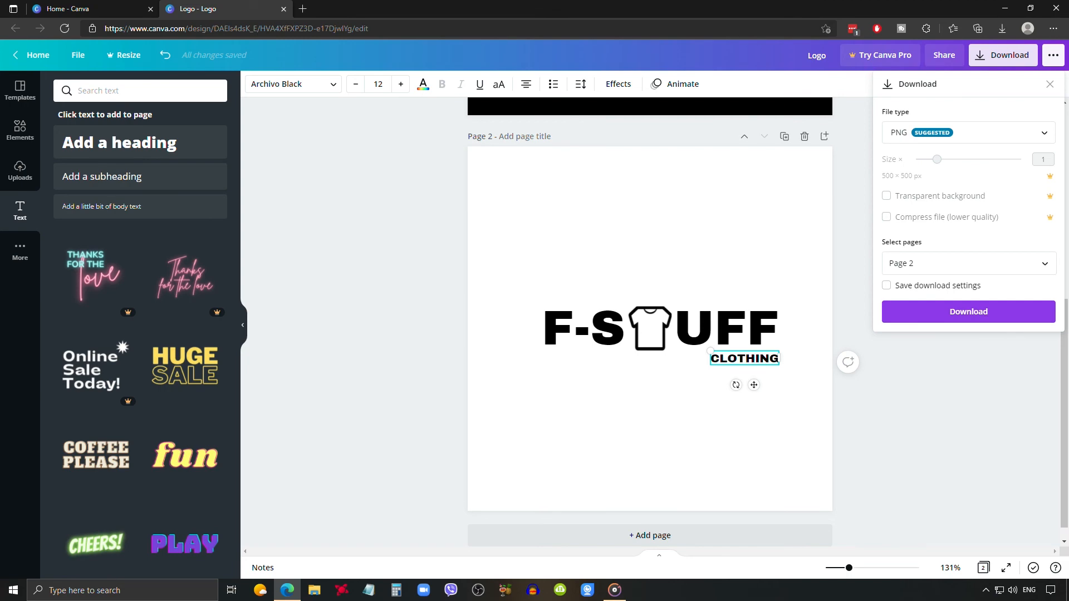
{"action": "left_click", "coordinate": [985, 313]}
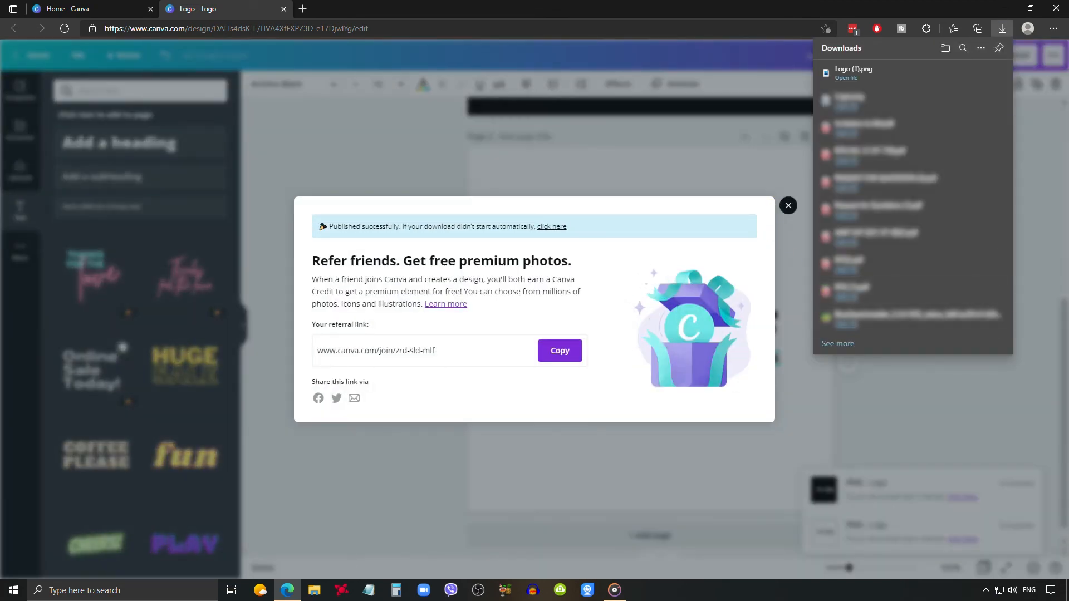
{"action": "left_click", "coordinate": [787, 205]}
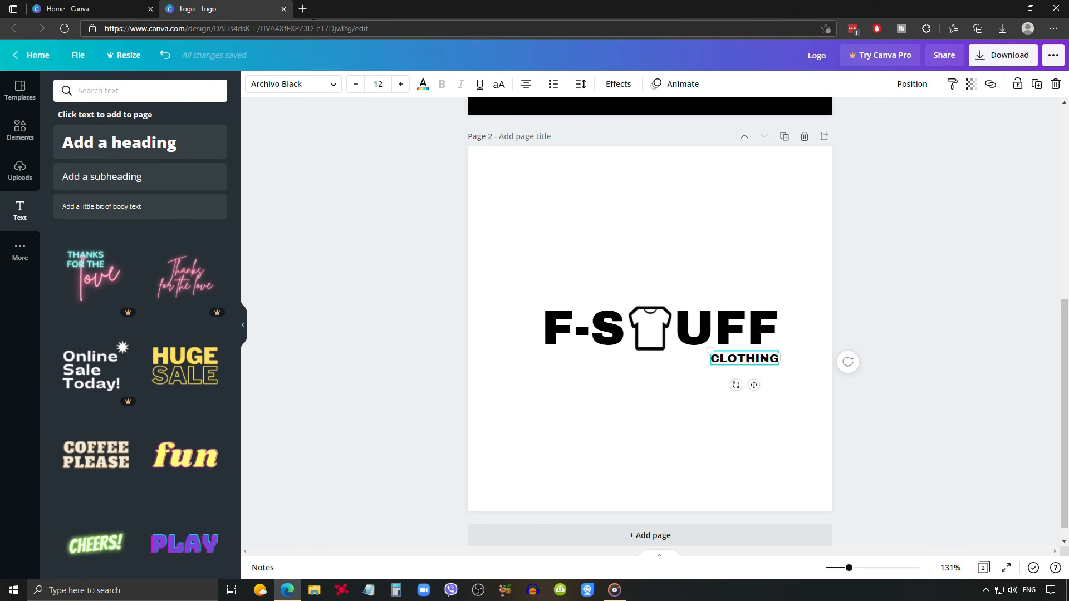
- Open the remove.bg website in a new browser tab
{"action": "left_click", "coordinate": [302, 9]}
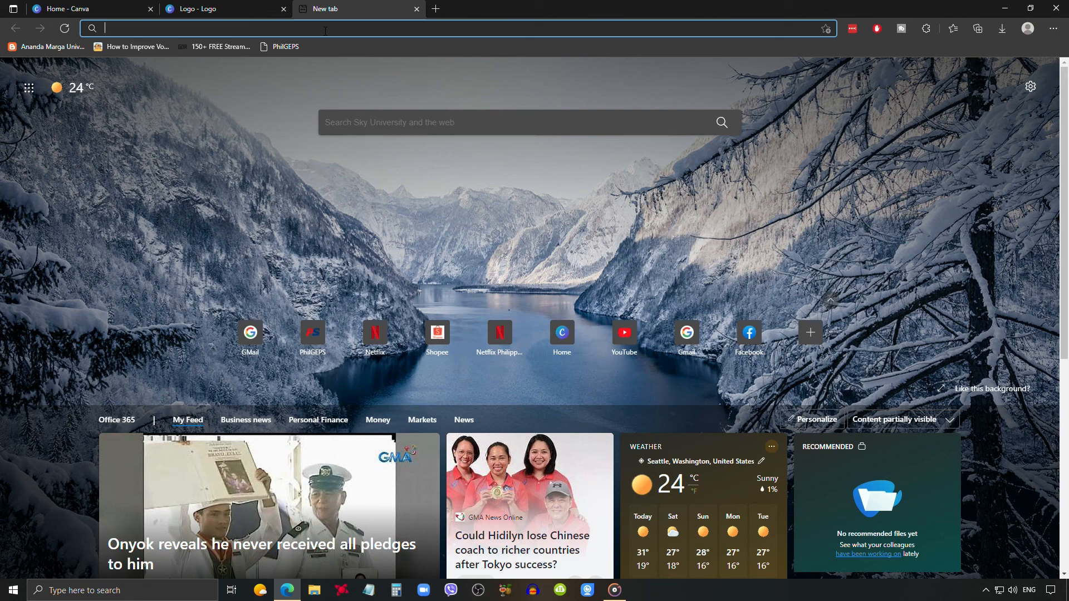
{"action": "type", "text": "REMOVE.BH"}
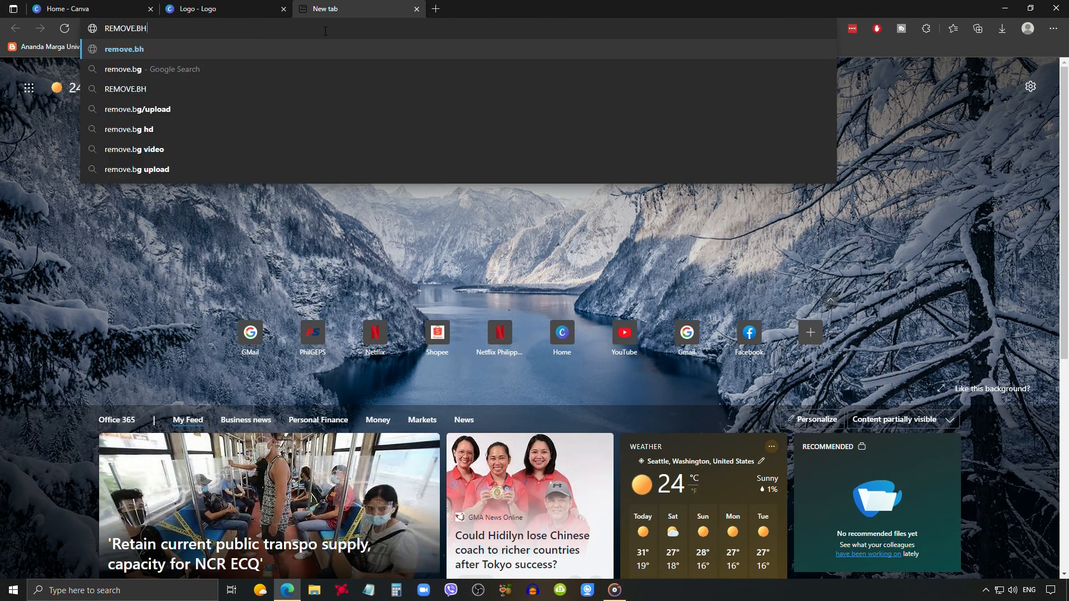
{"action": "key", "text": "BackSpace"}
{"action": "type", "text": "G"}
{"action": "key", "text": "Return"}
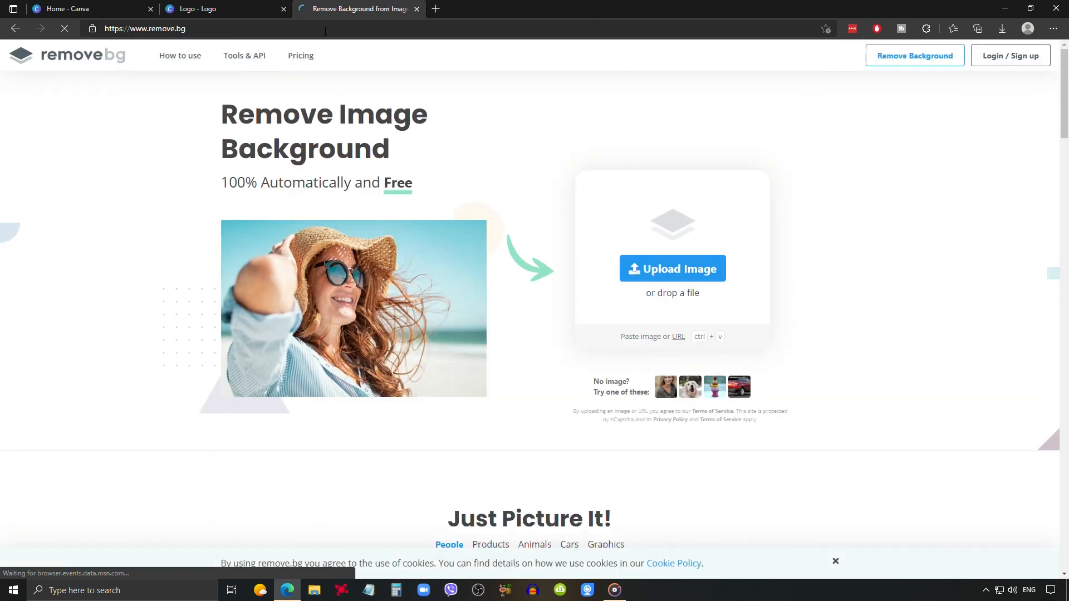
- Upload Logo.png from the Downloads folder to remove its black background and download the preview-size result
{"action": "left_click", "coordinate": [633, 261]}
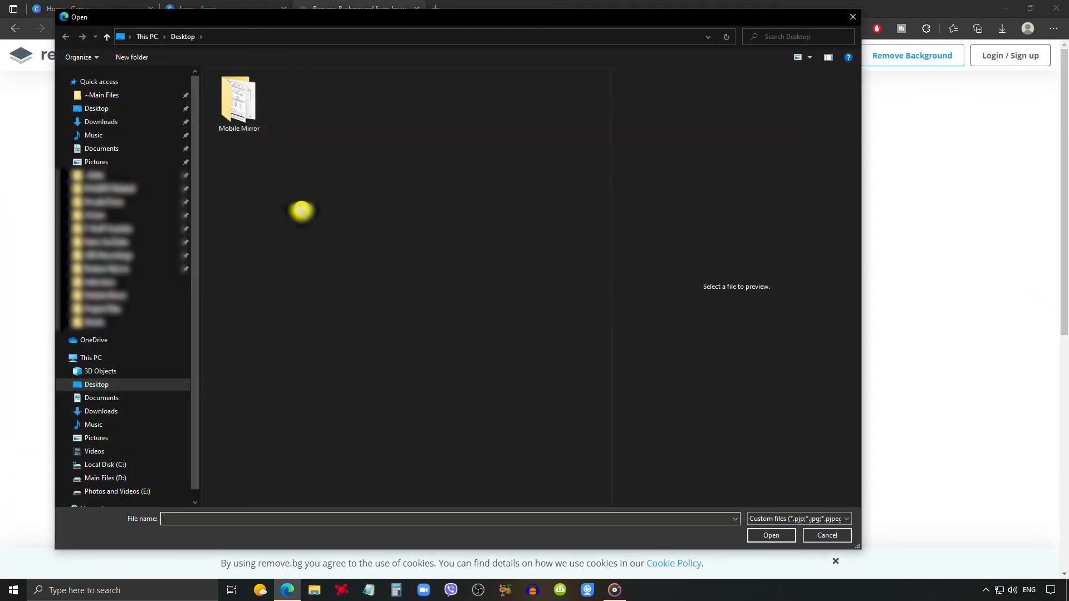
{"action": "left_click", "coordinate": [100, 121]}
{"action": "left_click", "coordinate": [262, 105]}
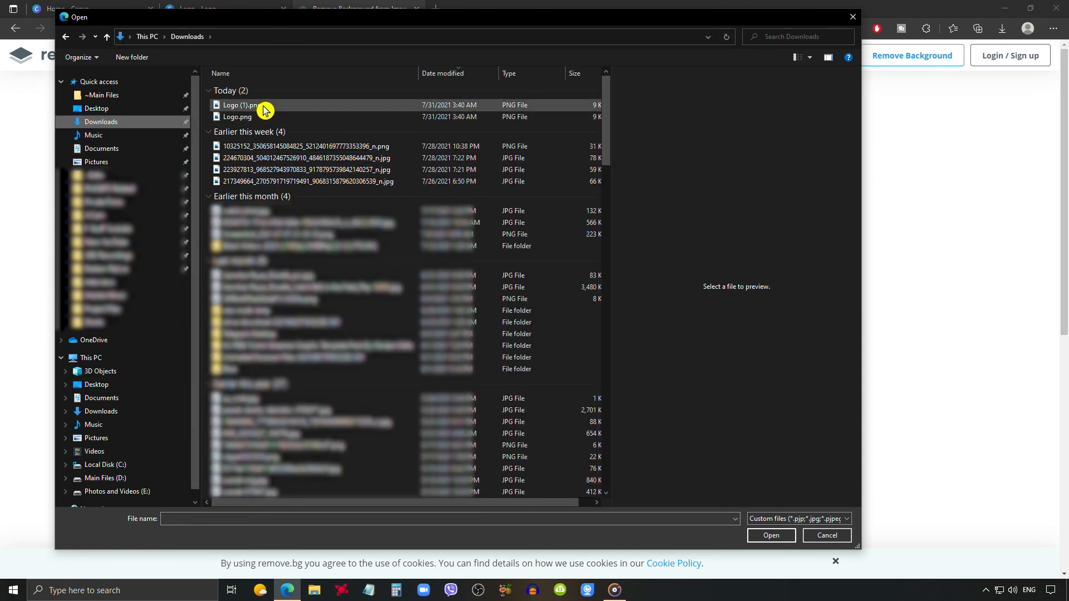
{"action": "left_click", "coordinate": [262, 120]}
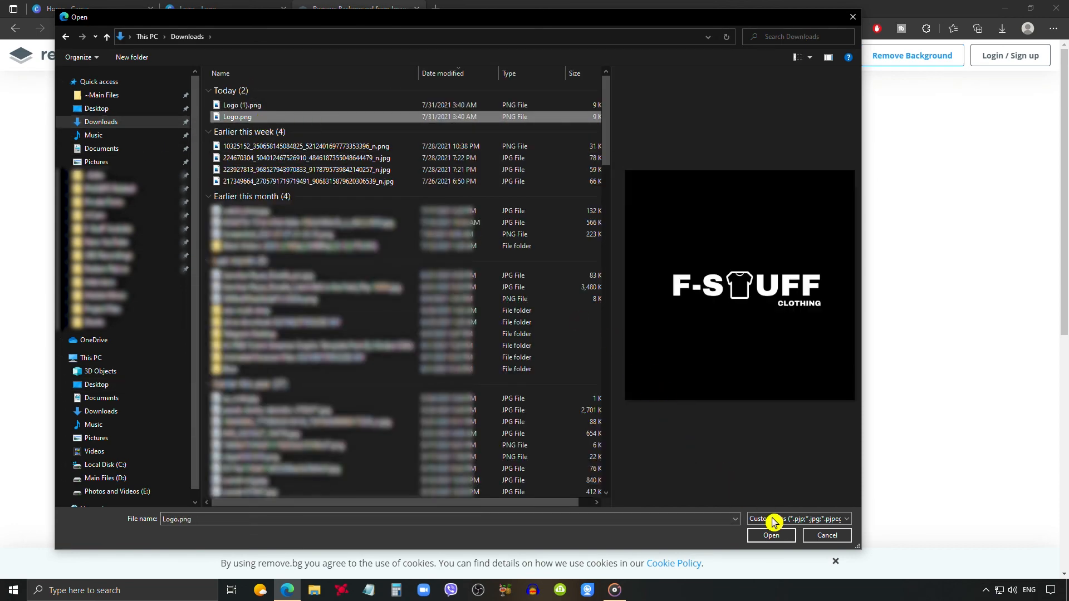
{"action": "left_click", "coordinate": [773, 534]}
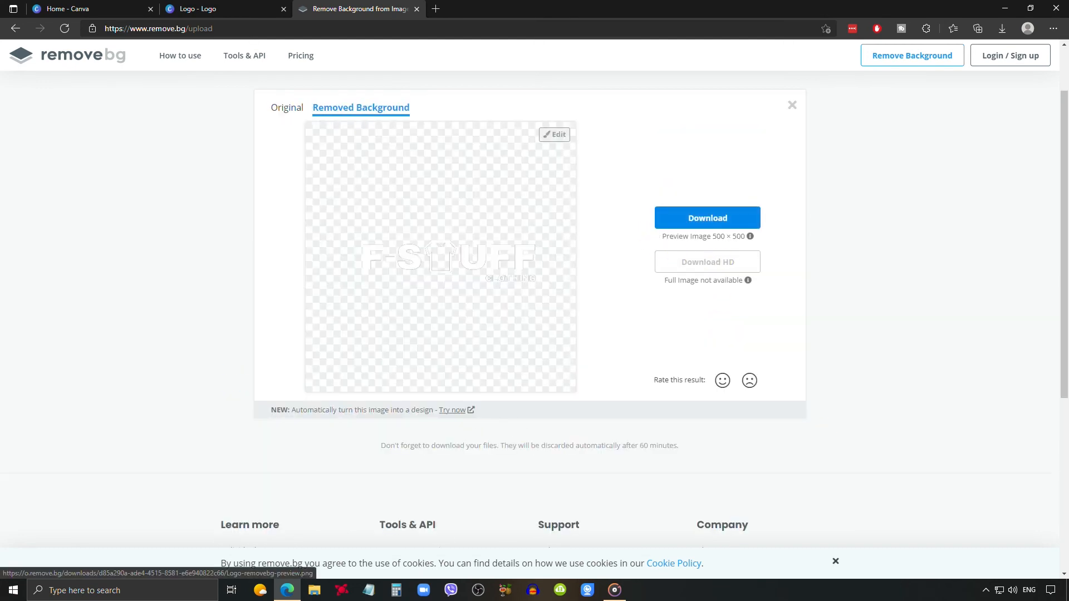
{"action": "left_click", "coordinate": [708, 218]}
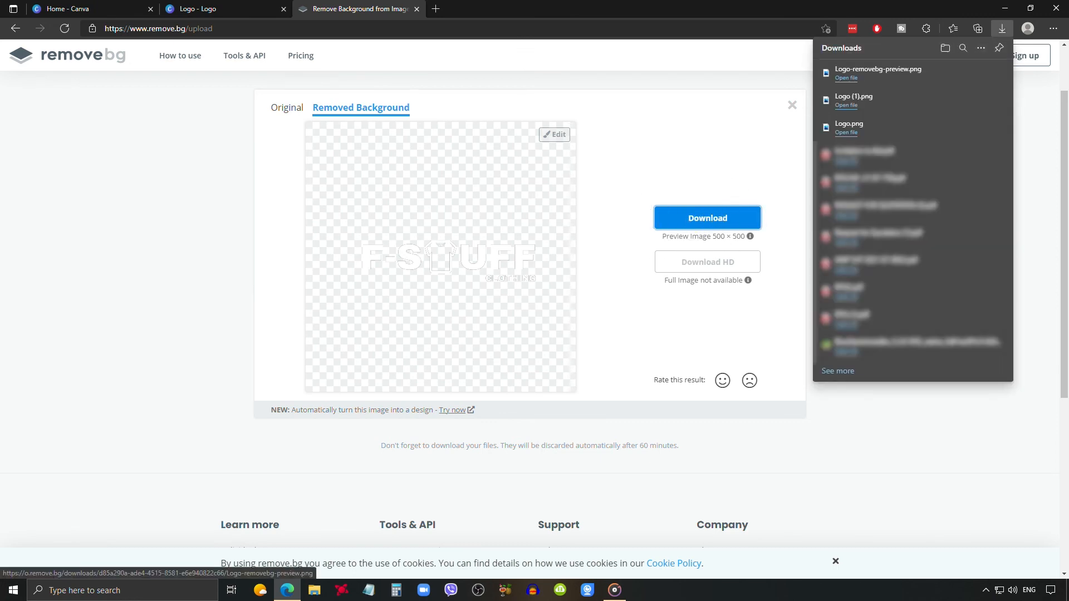
{"action": "left_click", "coordinate": [630, 335]}
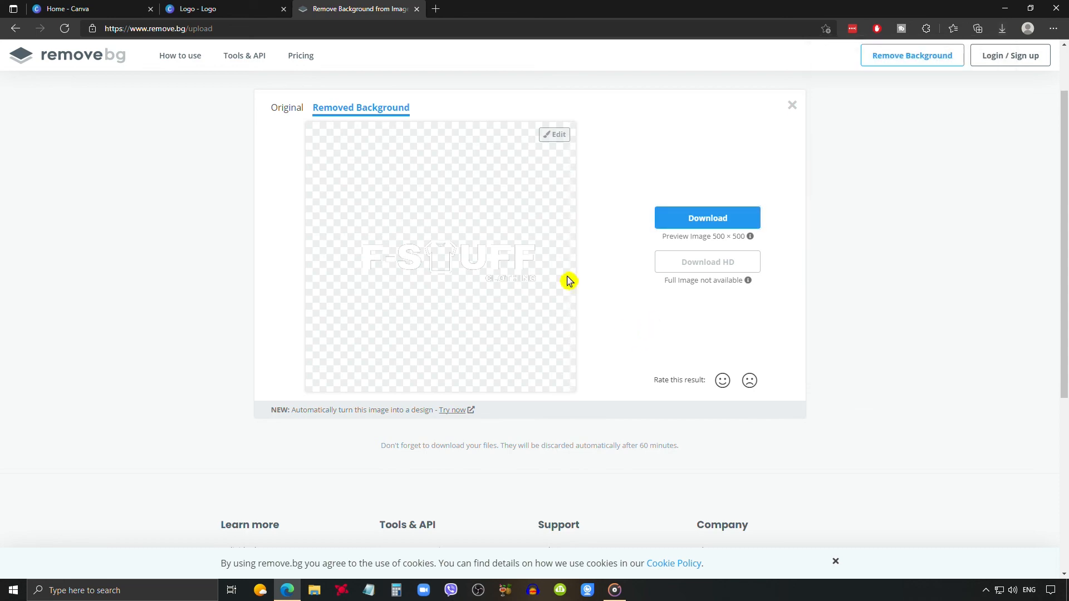
- Upload Logo (1).png from the Downloads folder to remove its white background and download the preview-size result
{"action": "left_click", "coordinate": [67, 55]}
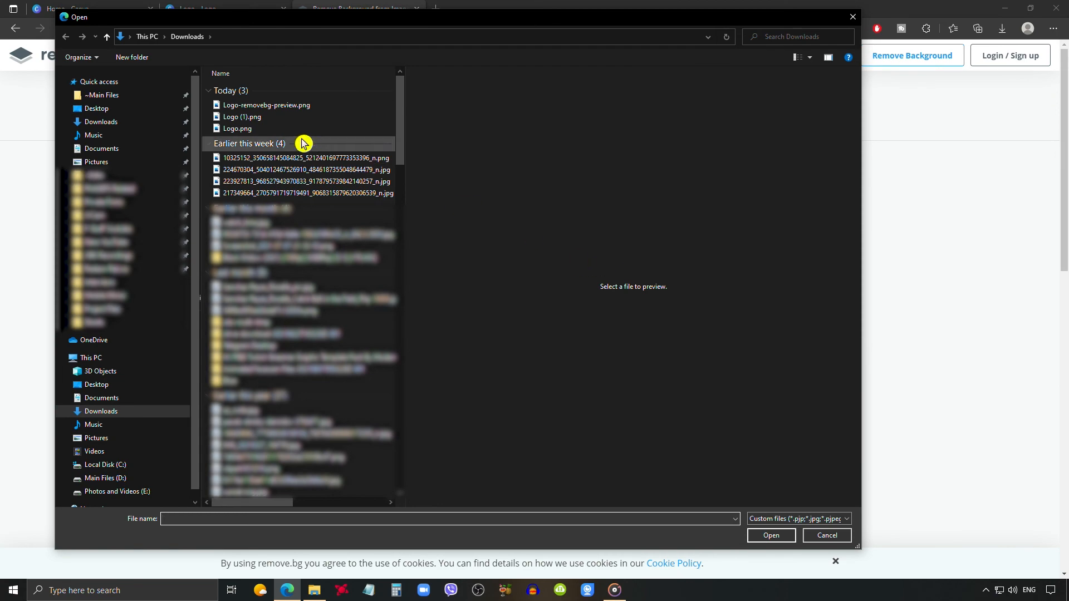
{"action": "left_click", "coordinate": [270, 118]}
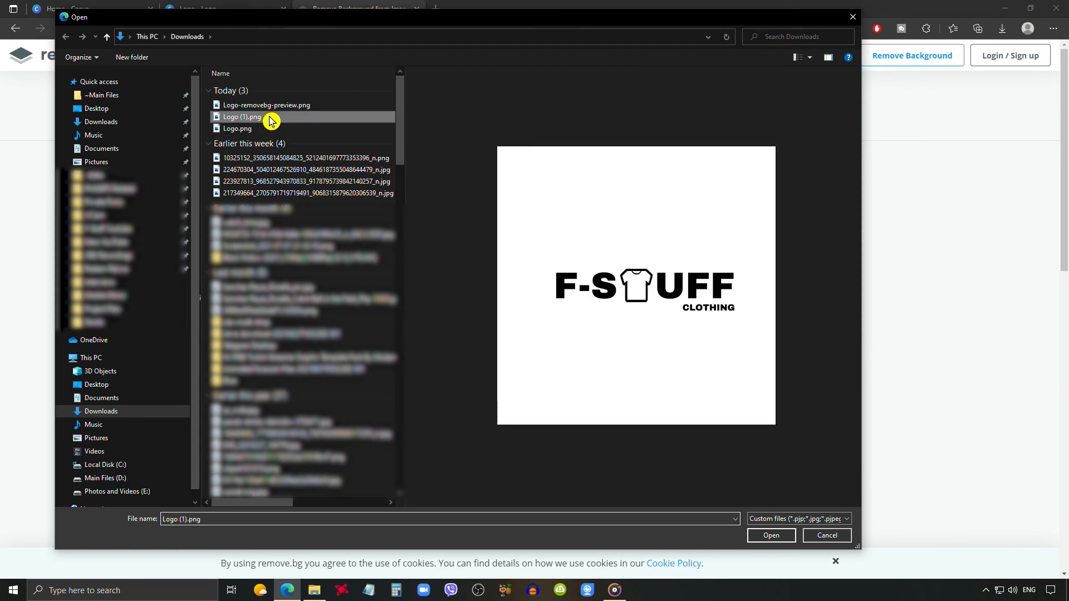
{"action": "left_click", "coordinate": [772, 536]}
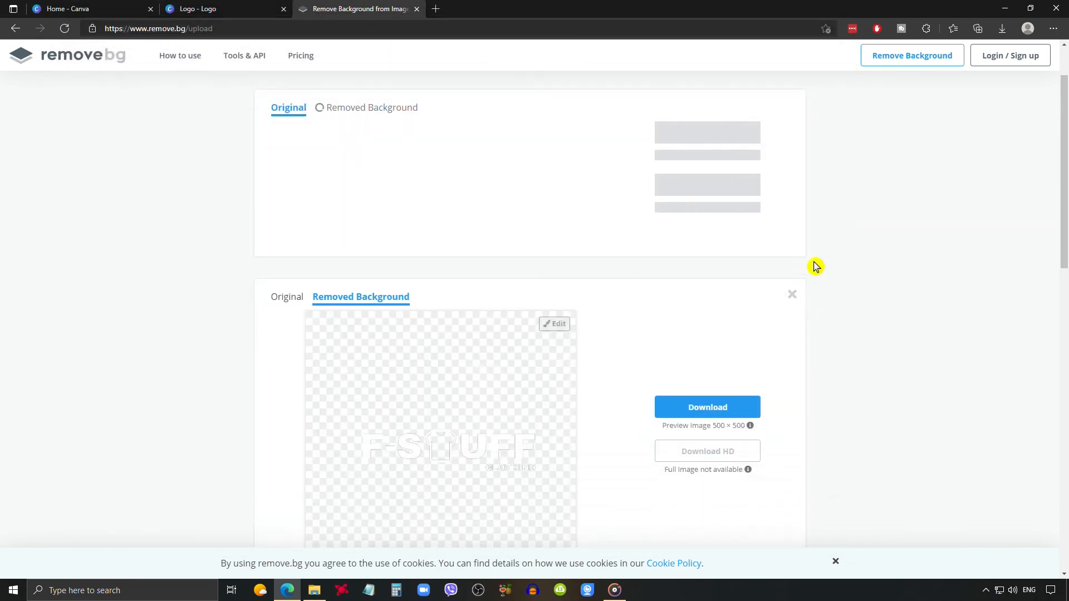
{"action": "left_click", "coordinate": [712, 146]}
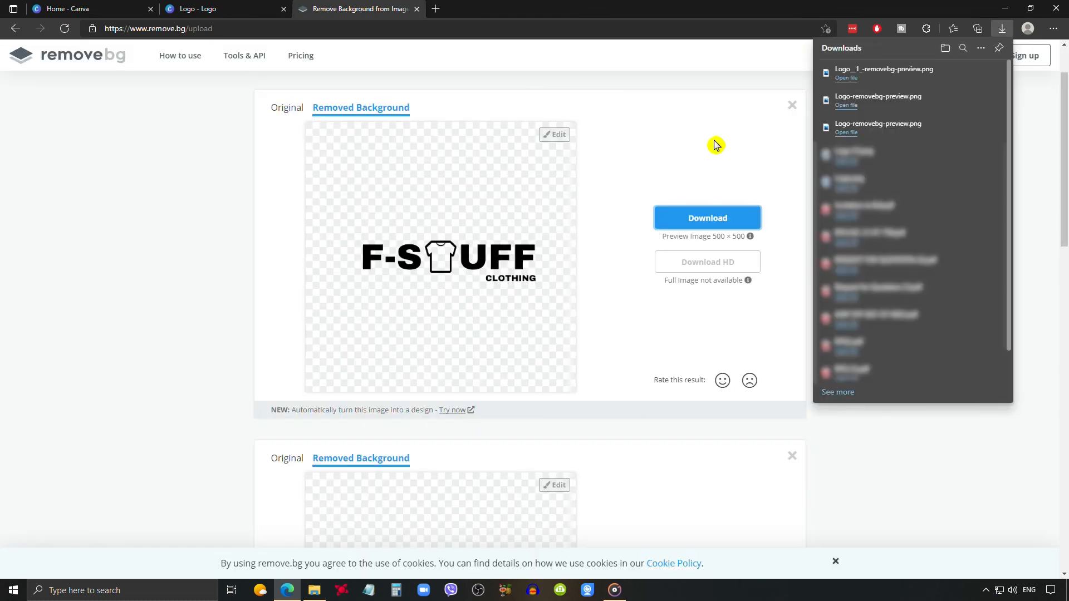
{"action": "left_click", "coordinate": [199, 348]}
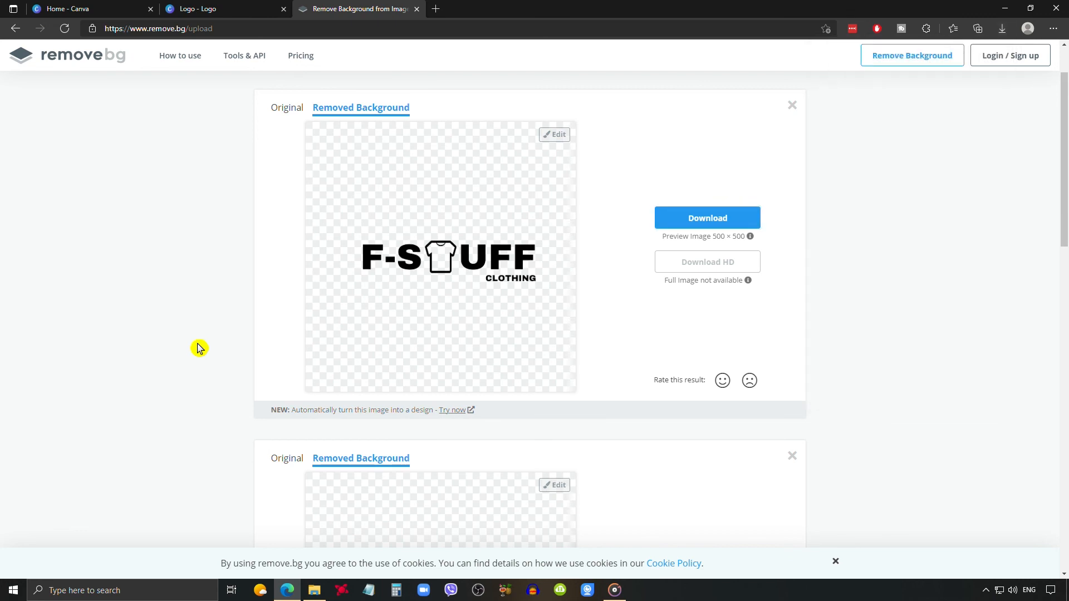